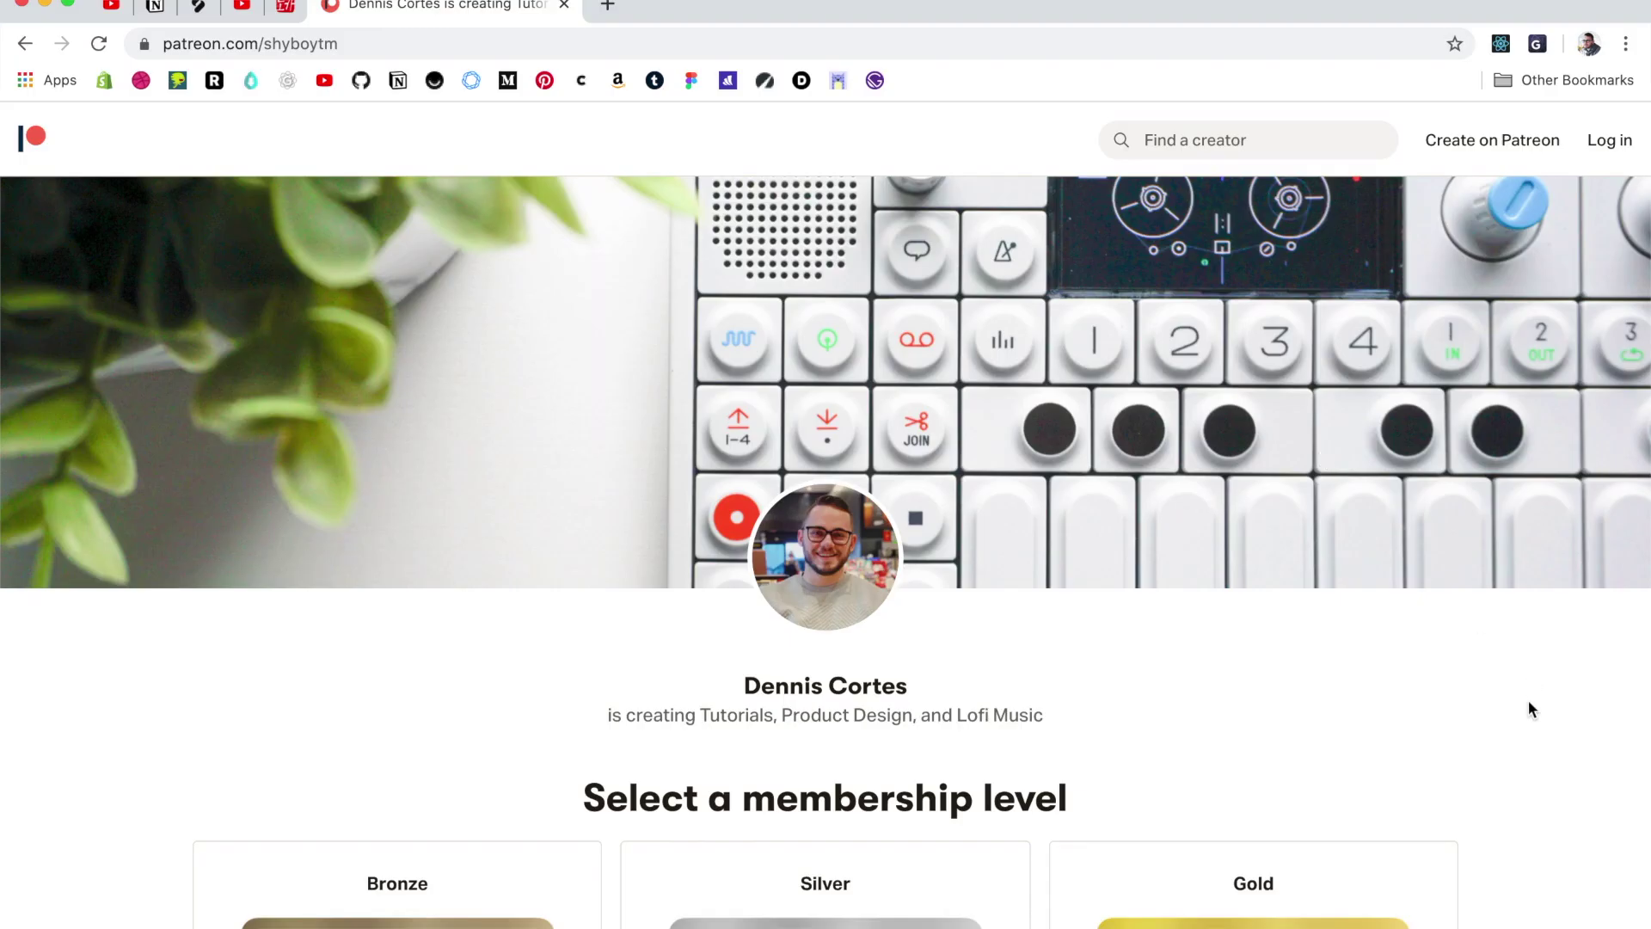
Expand the Patreon membership list to show all 5 levels, including the Platinum and Diamond tiers
{"action": "scroll", "coordinate": [1529, 700], "scroll_direction": "down", "scroll_amount": 5}
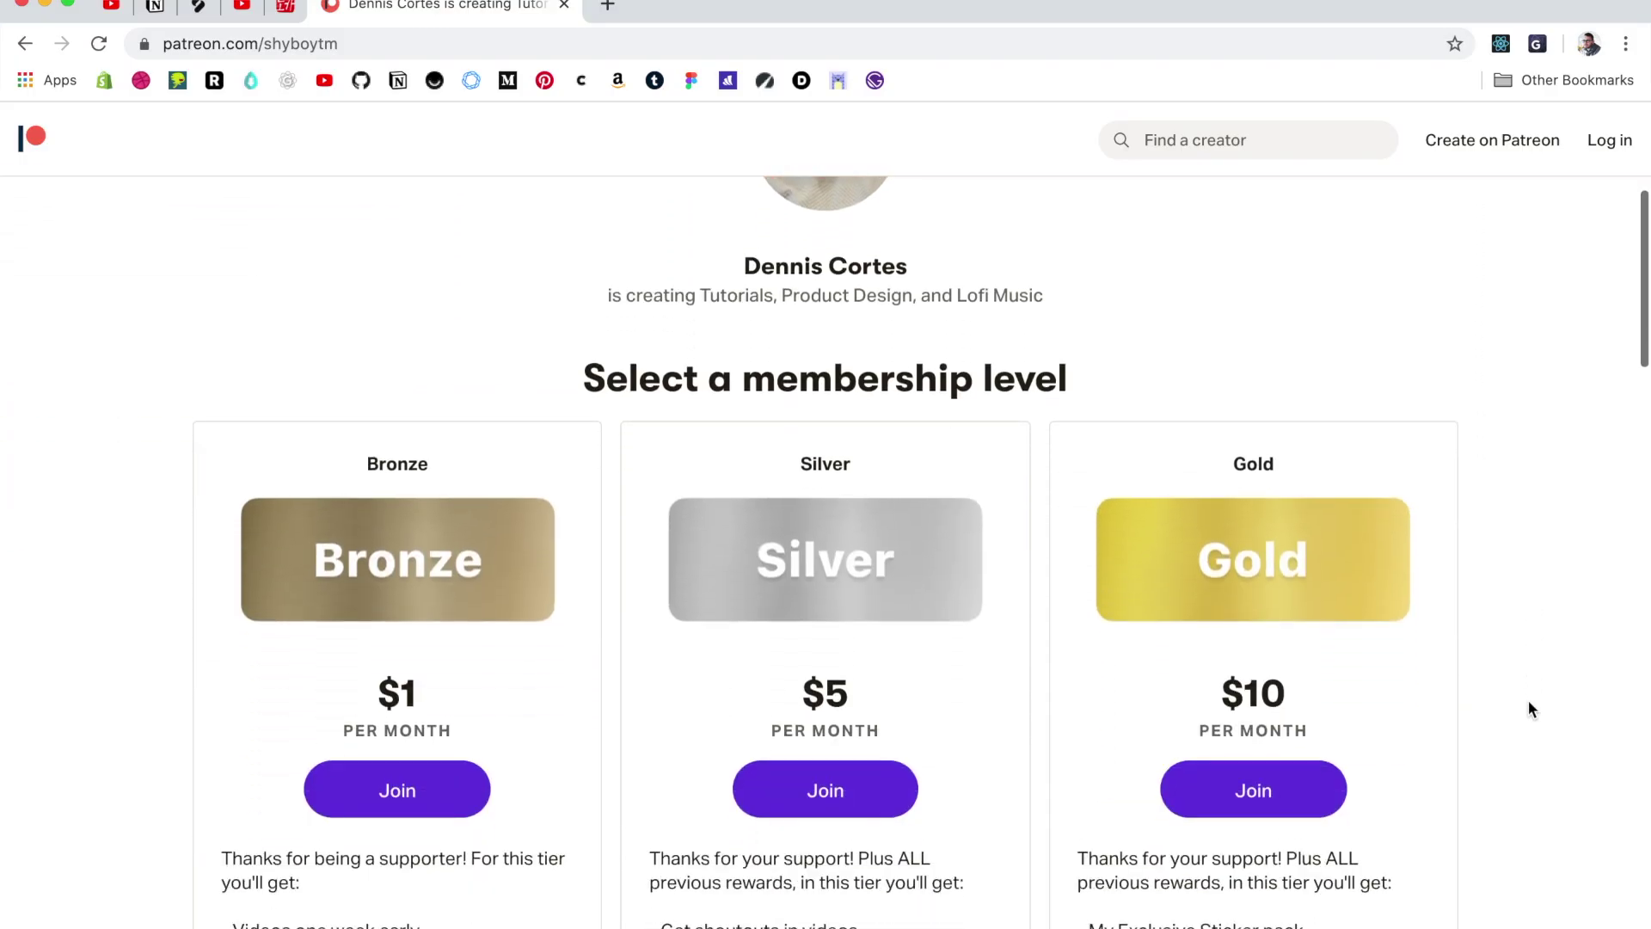
{"action": "scroll", "coordinate": [1529, 702], "scroll_direction": "down", "scroll_amount": 3}
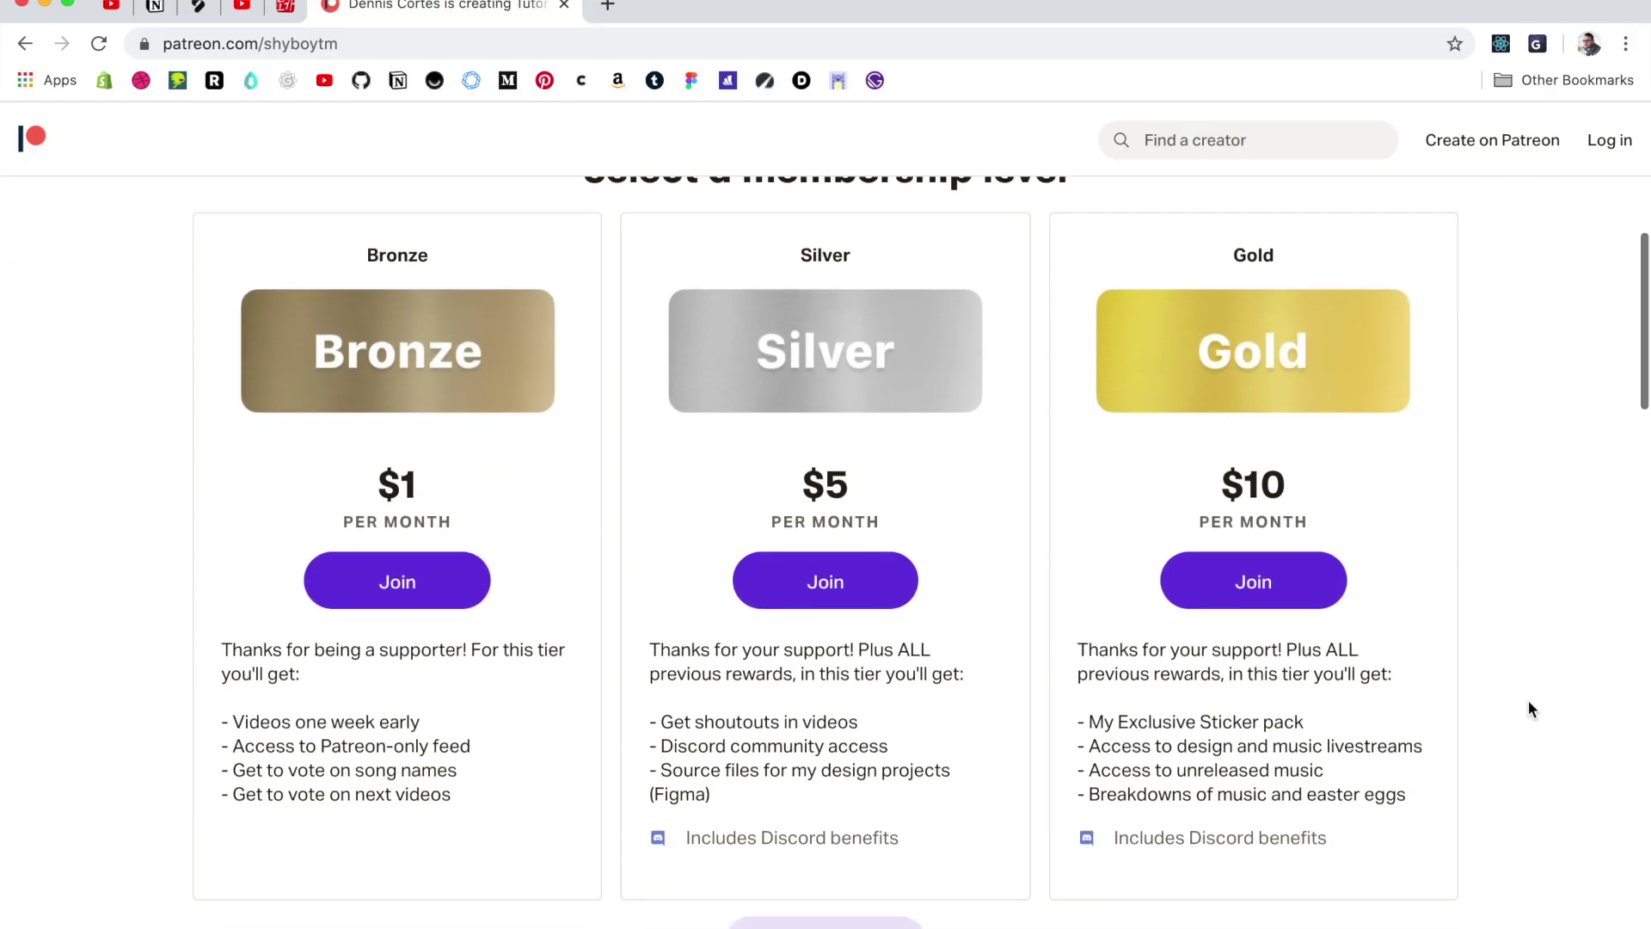
{"action": "scroll", "coordinate": [1529, 700], "scroll_direction": "down", "scroll_amount": 2}
{"action": "left_click", "coordinate": [872, 808]}
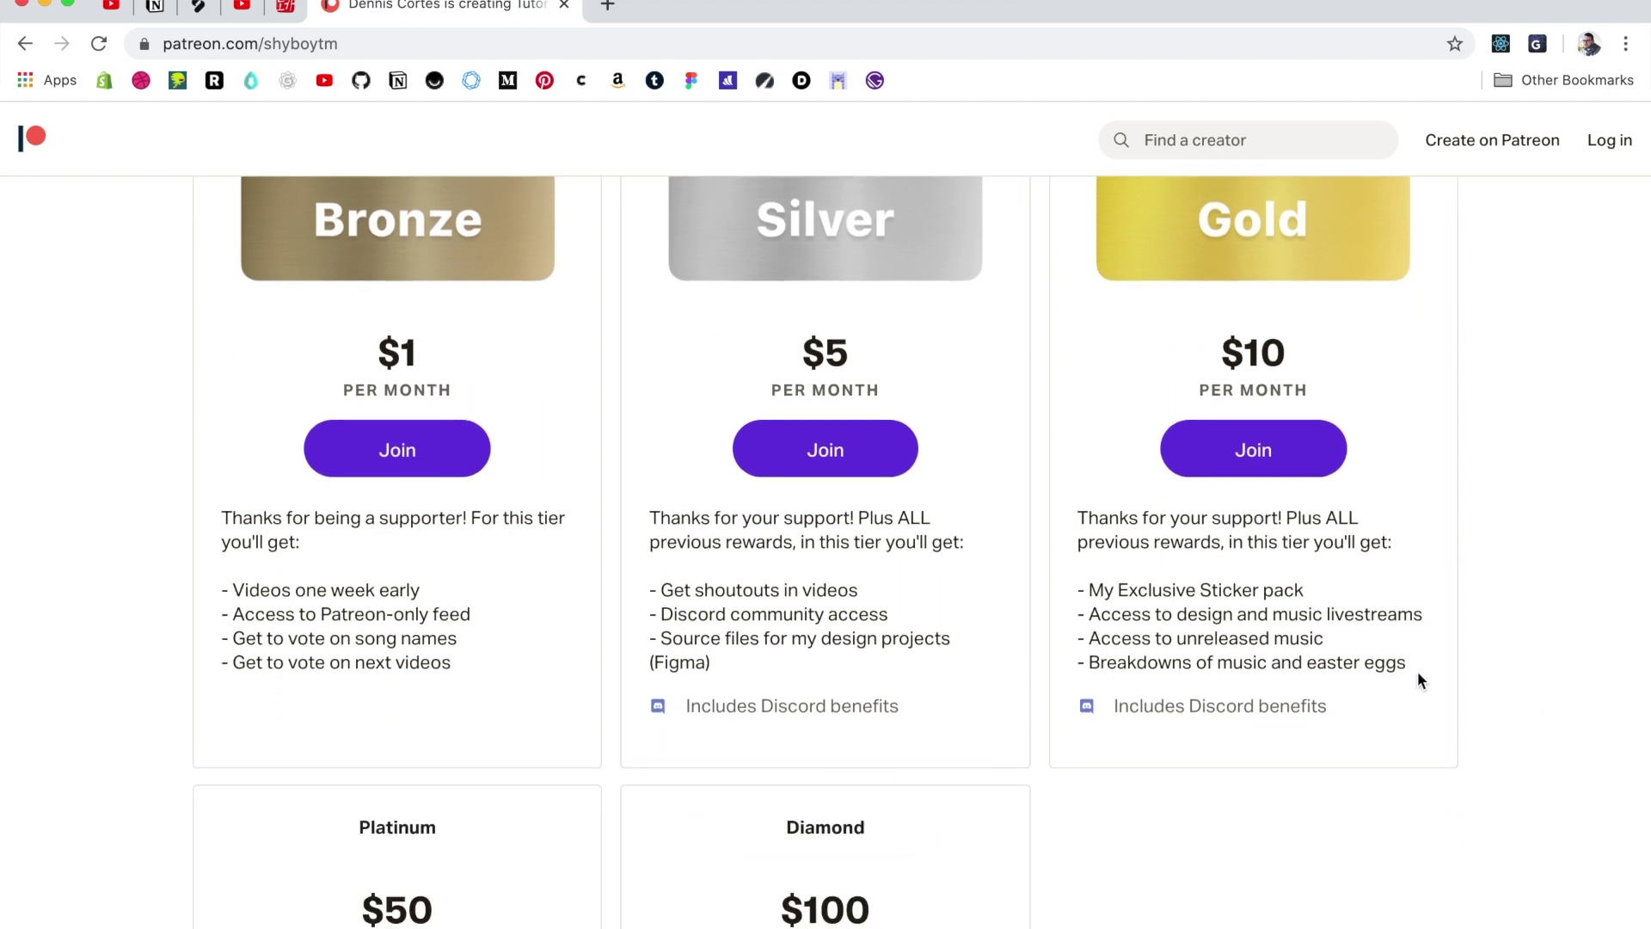
{"action": "scroll", "coordinate": [1478, 755], "scroll_direction": "down", "scroll_amount": 7}
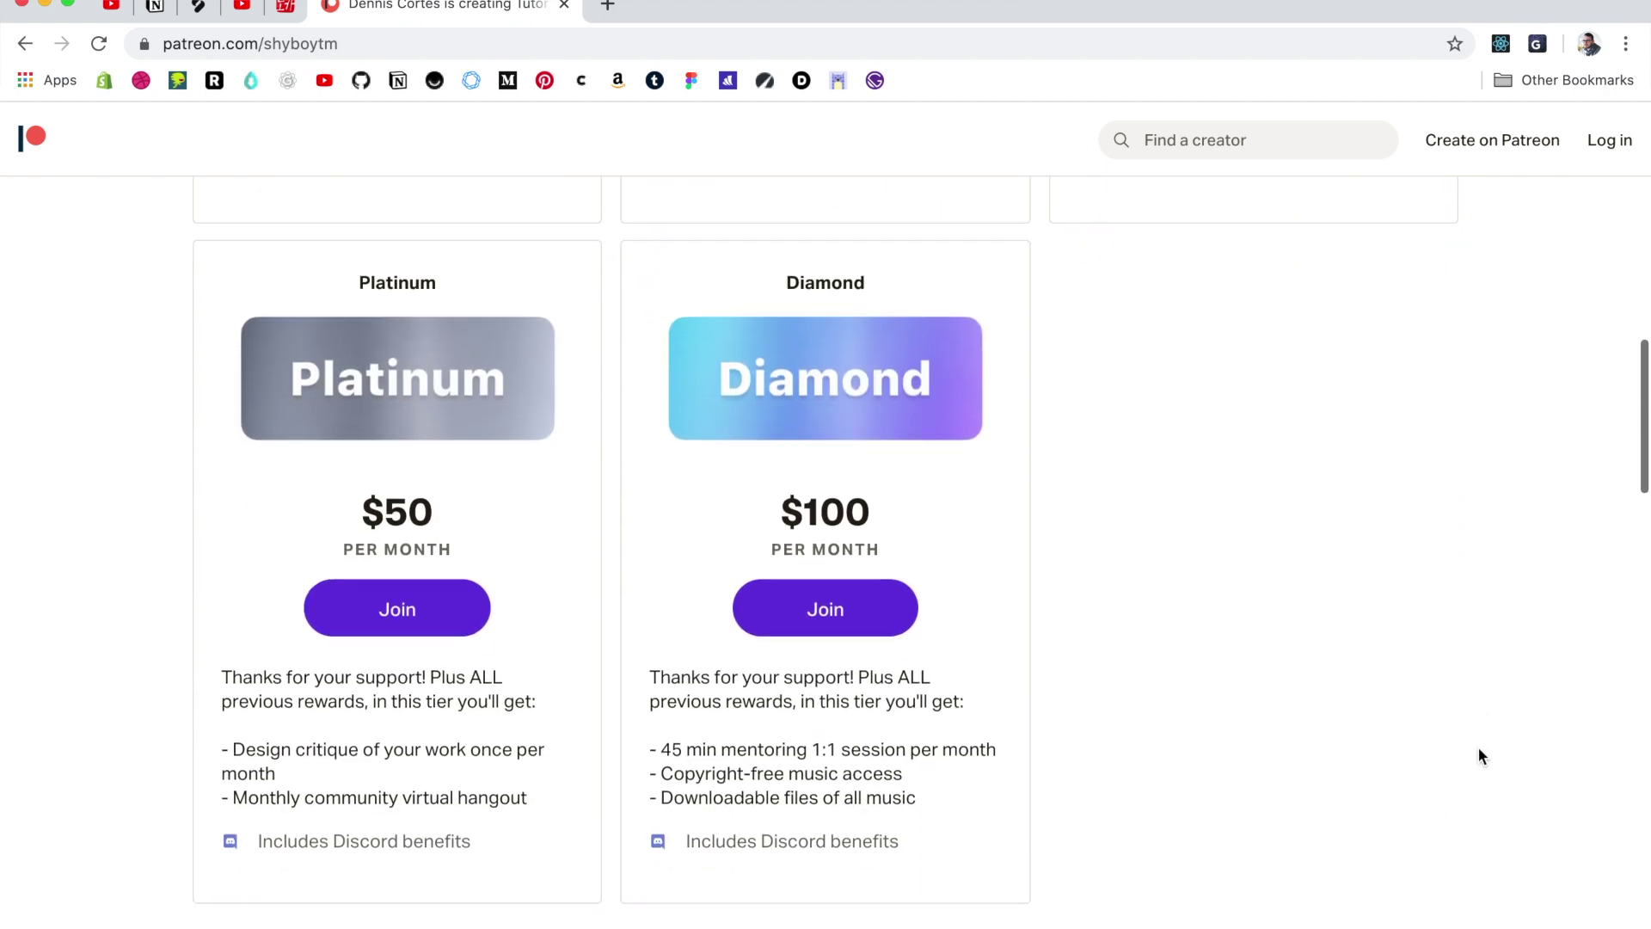
{"action": "scroll", "coordinate": [1478, 755], "scroll_direction": "up", "scroll_amount": 15}
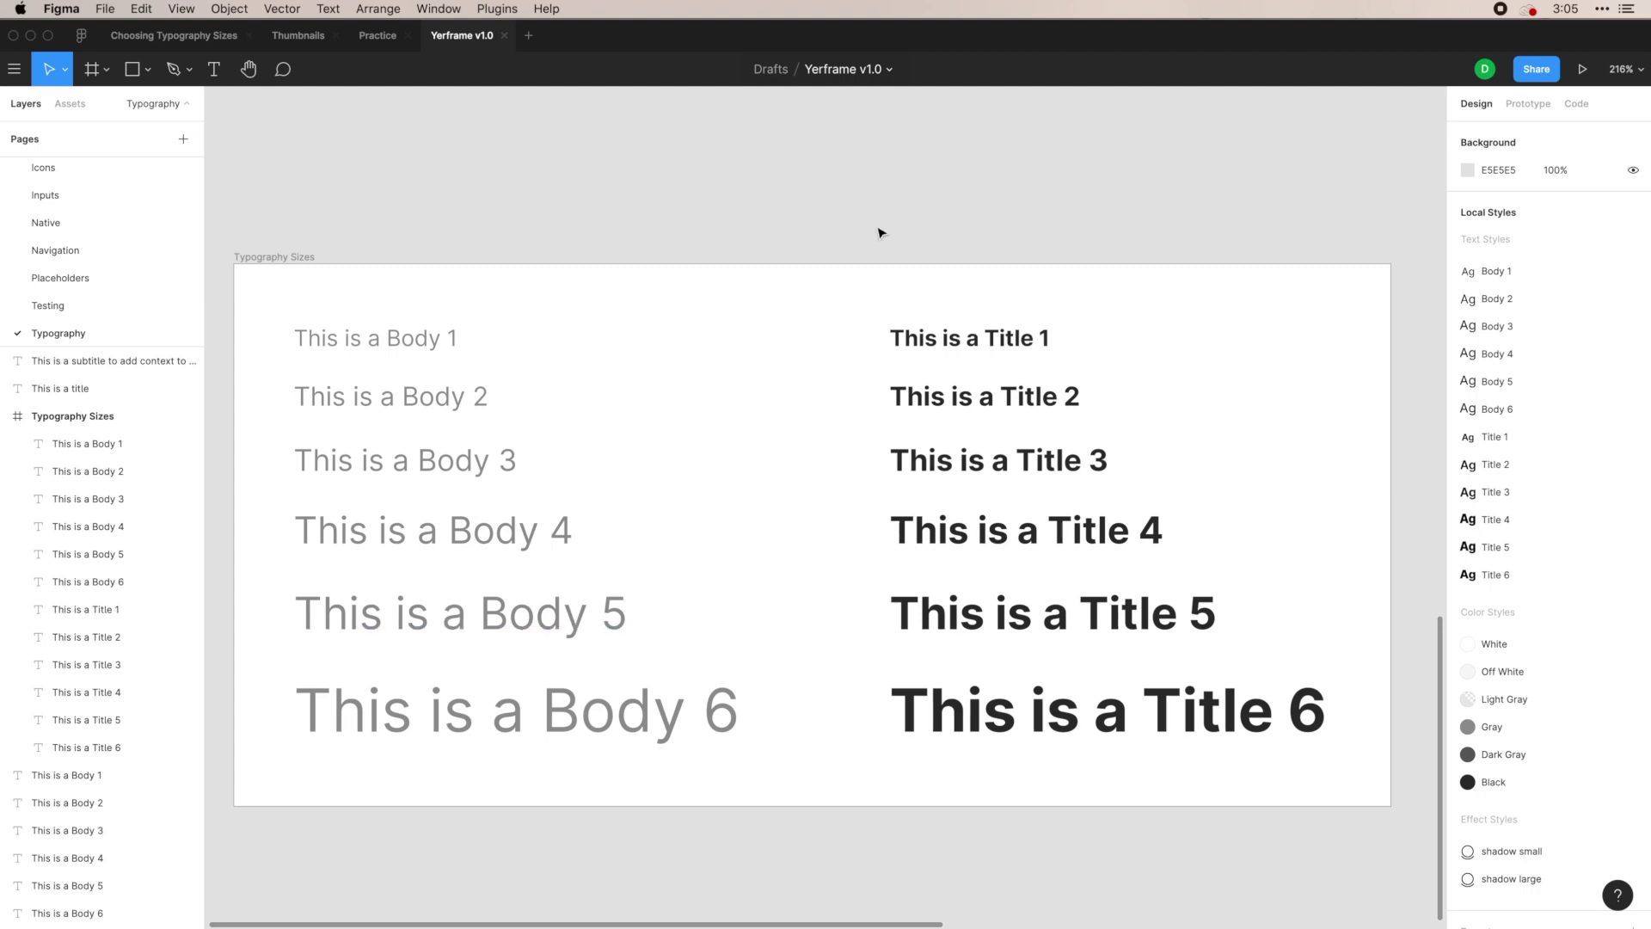
{"action": "left_click", "coordinate": [402, 340]}
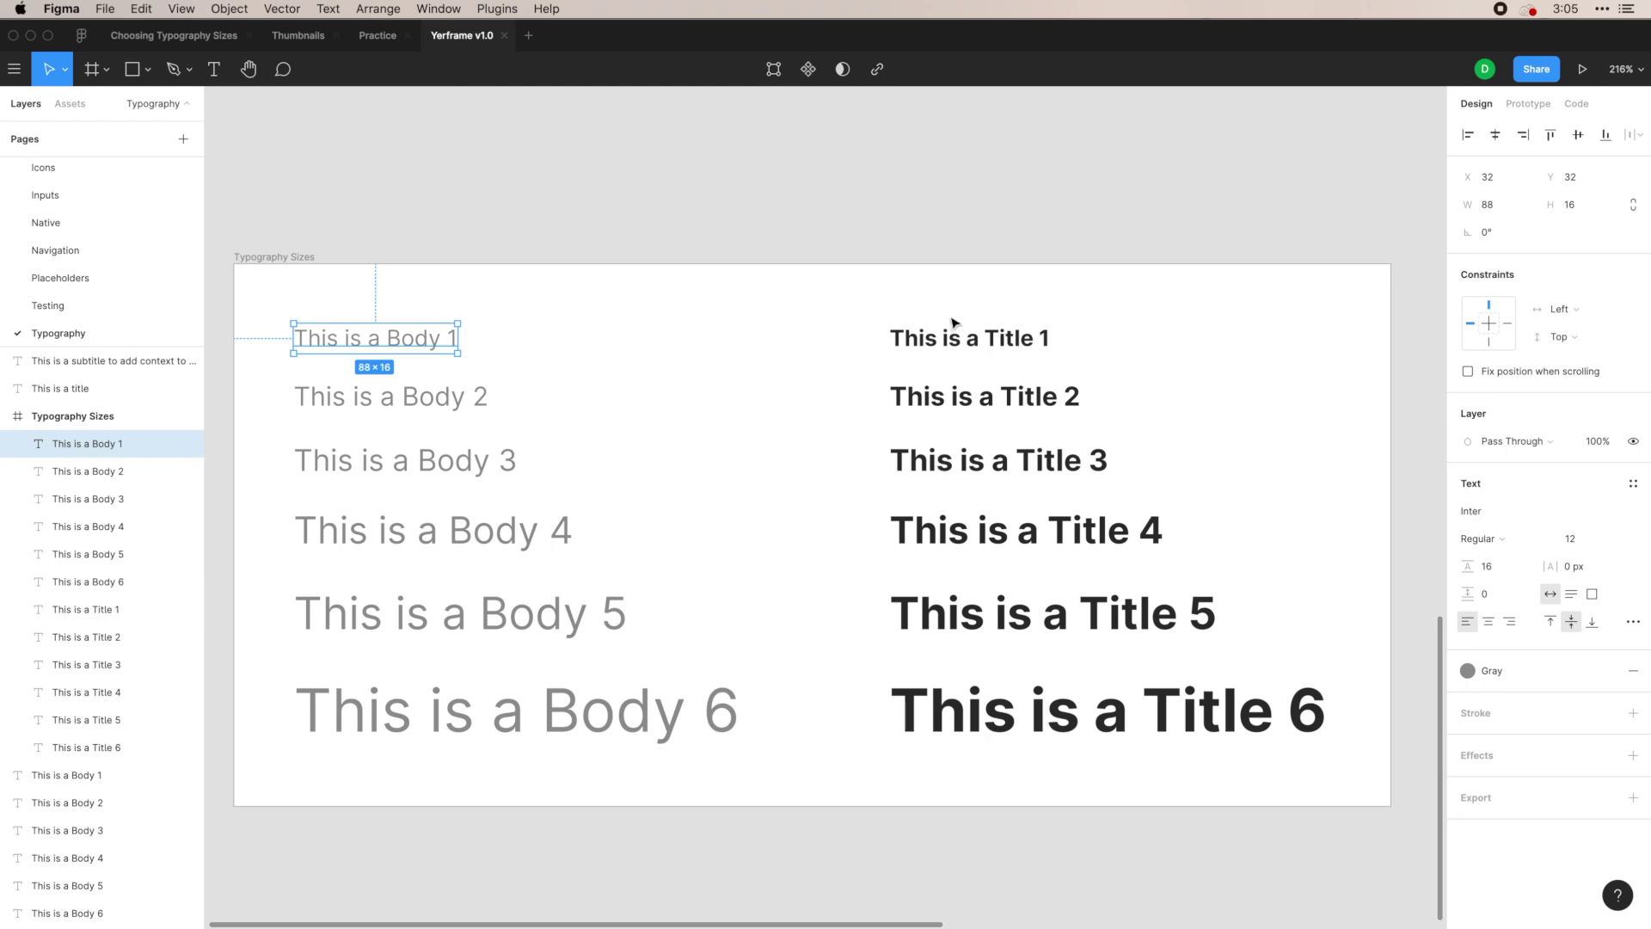
{"action": "left_click", "coordinate": [593, 706]}
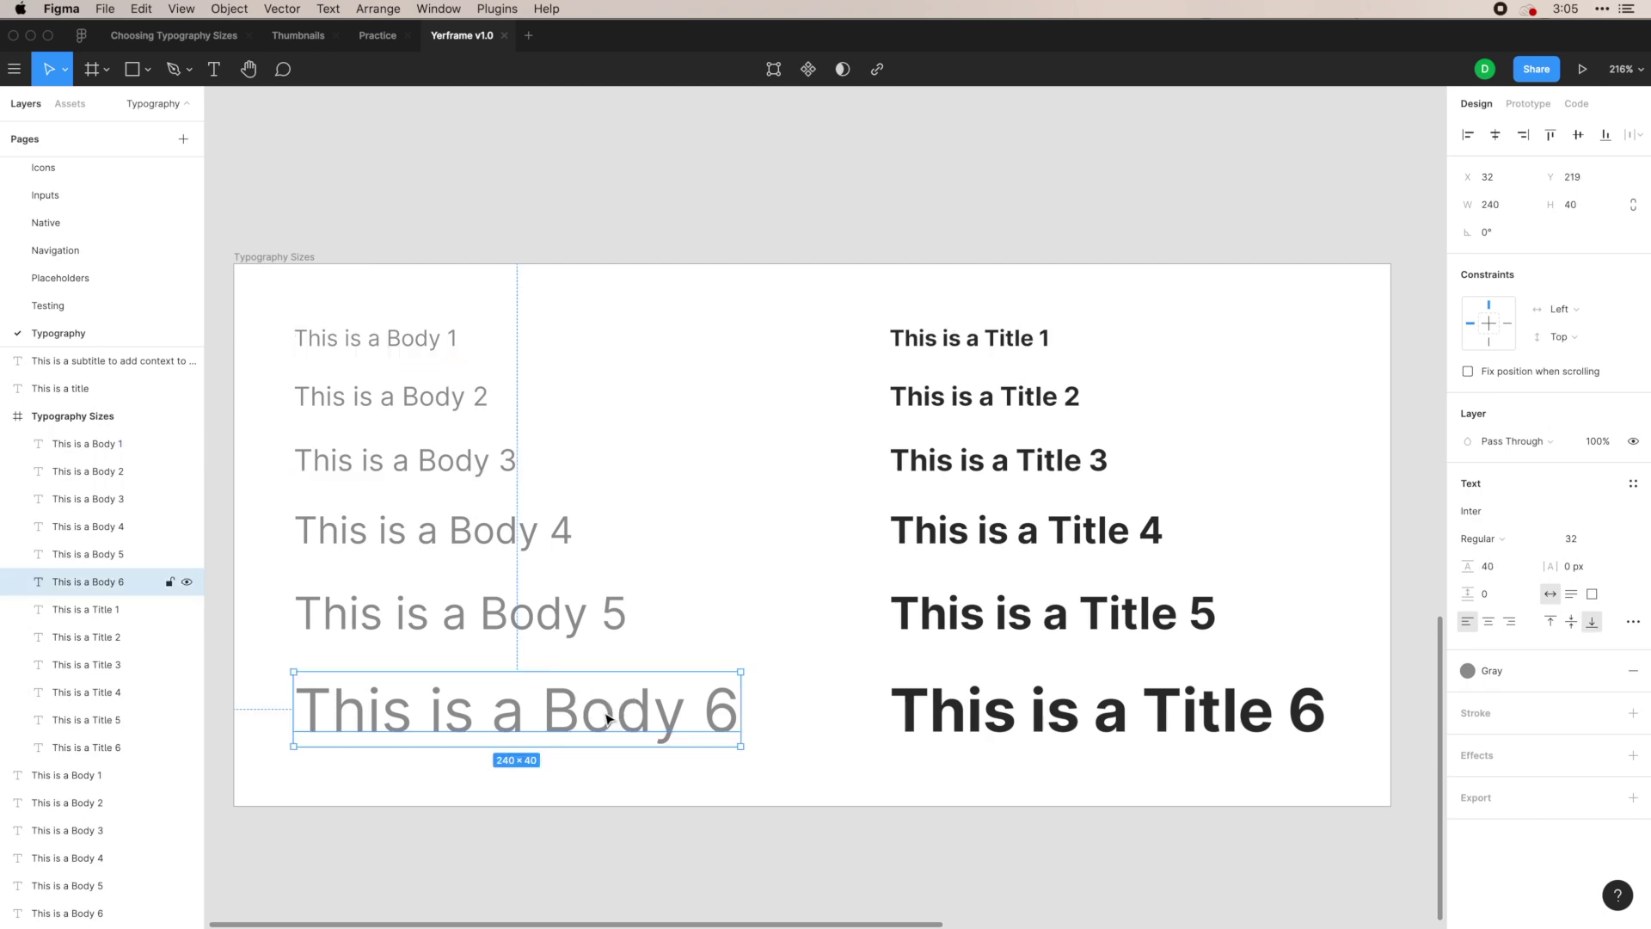
{"action": "left_click", "coordinate": [816, 258]}
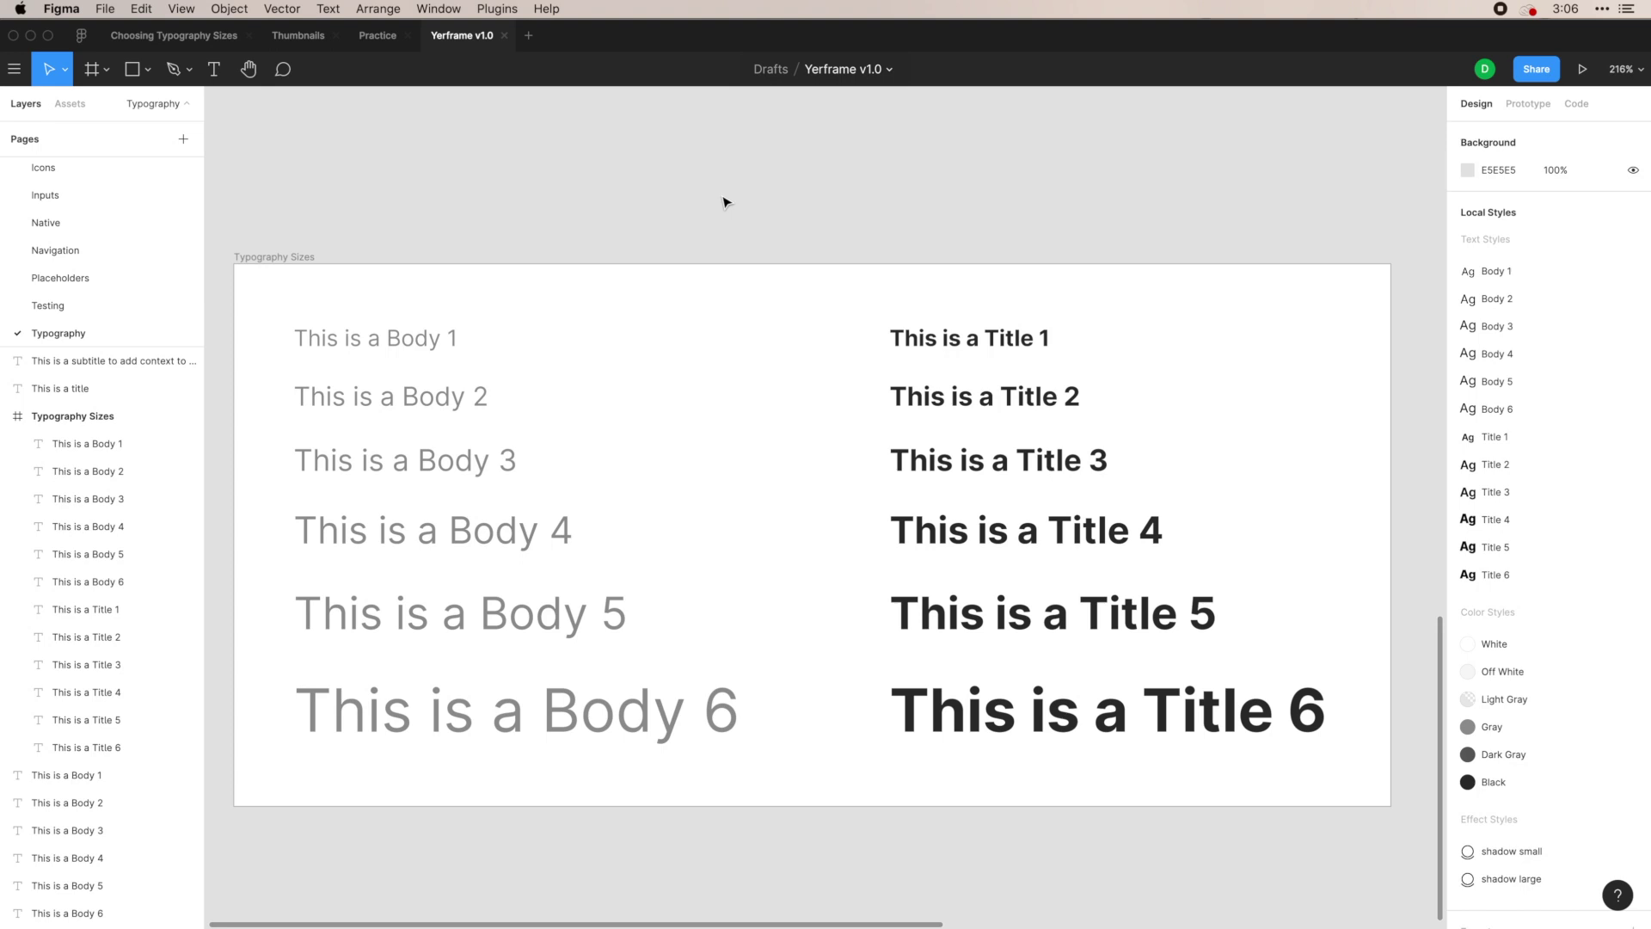
{"action": "left_click", "coordinate": [370, 342]}
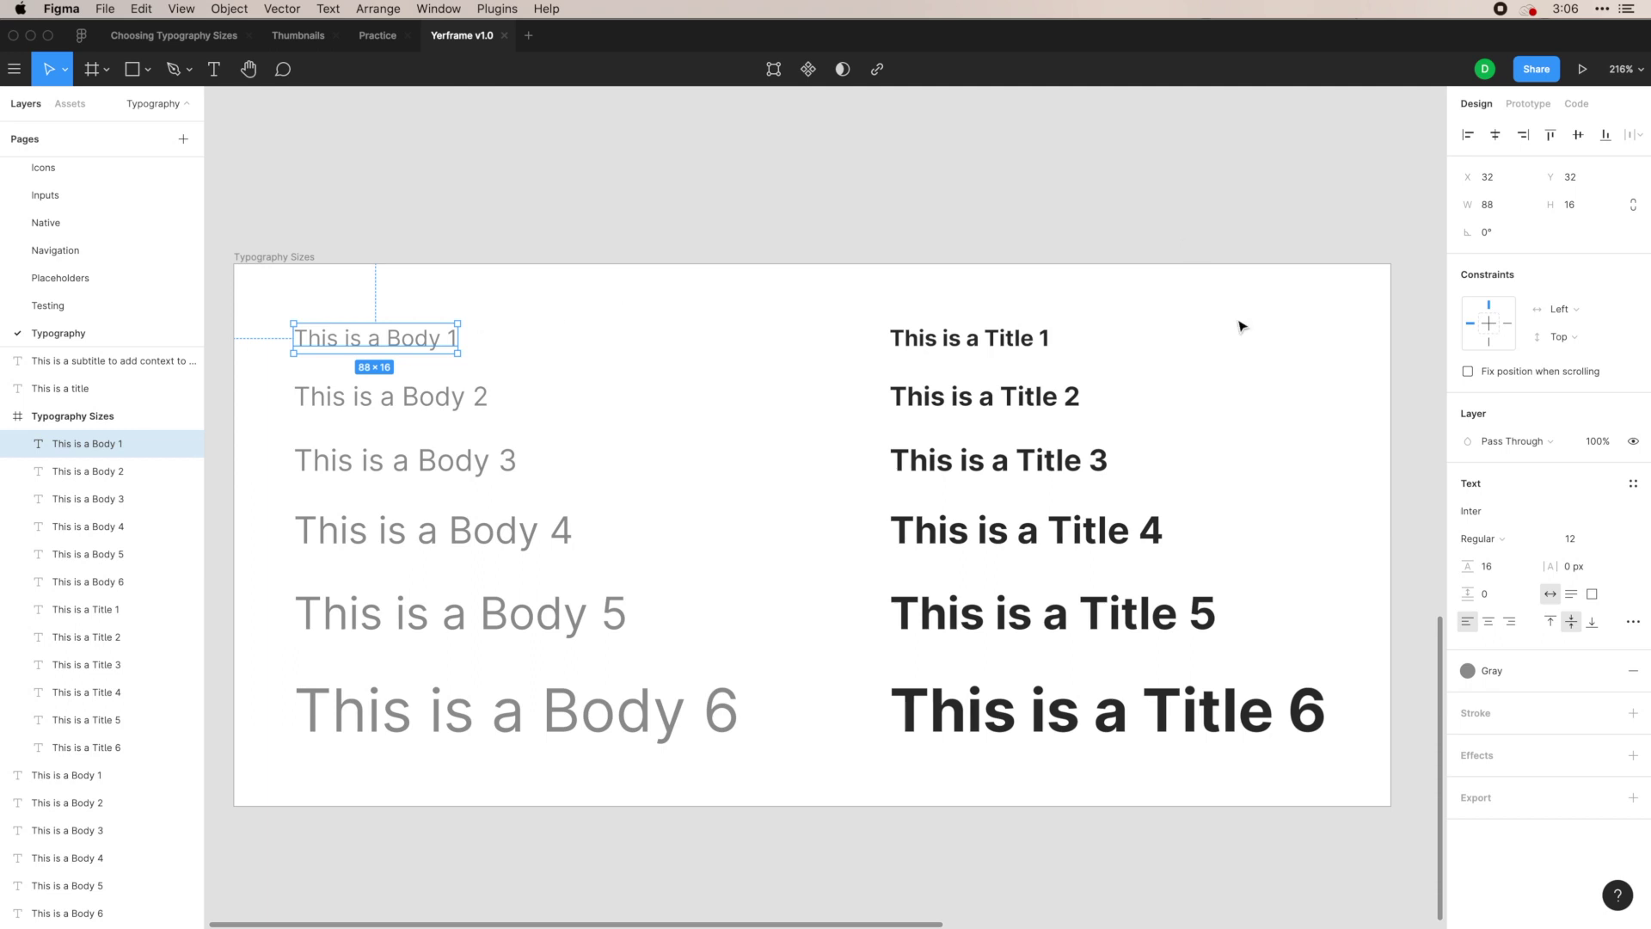
{"action": "left_click", "coordinate": [1588, 545]}
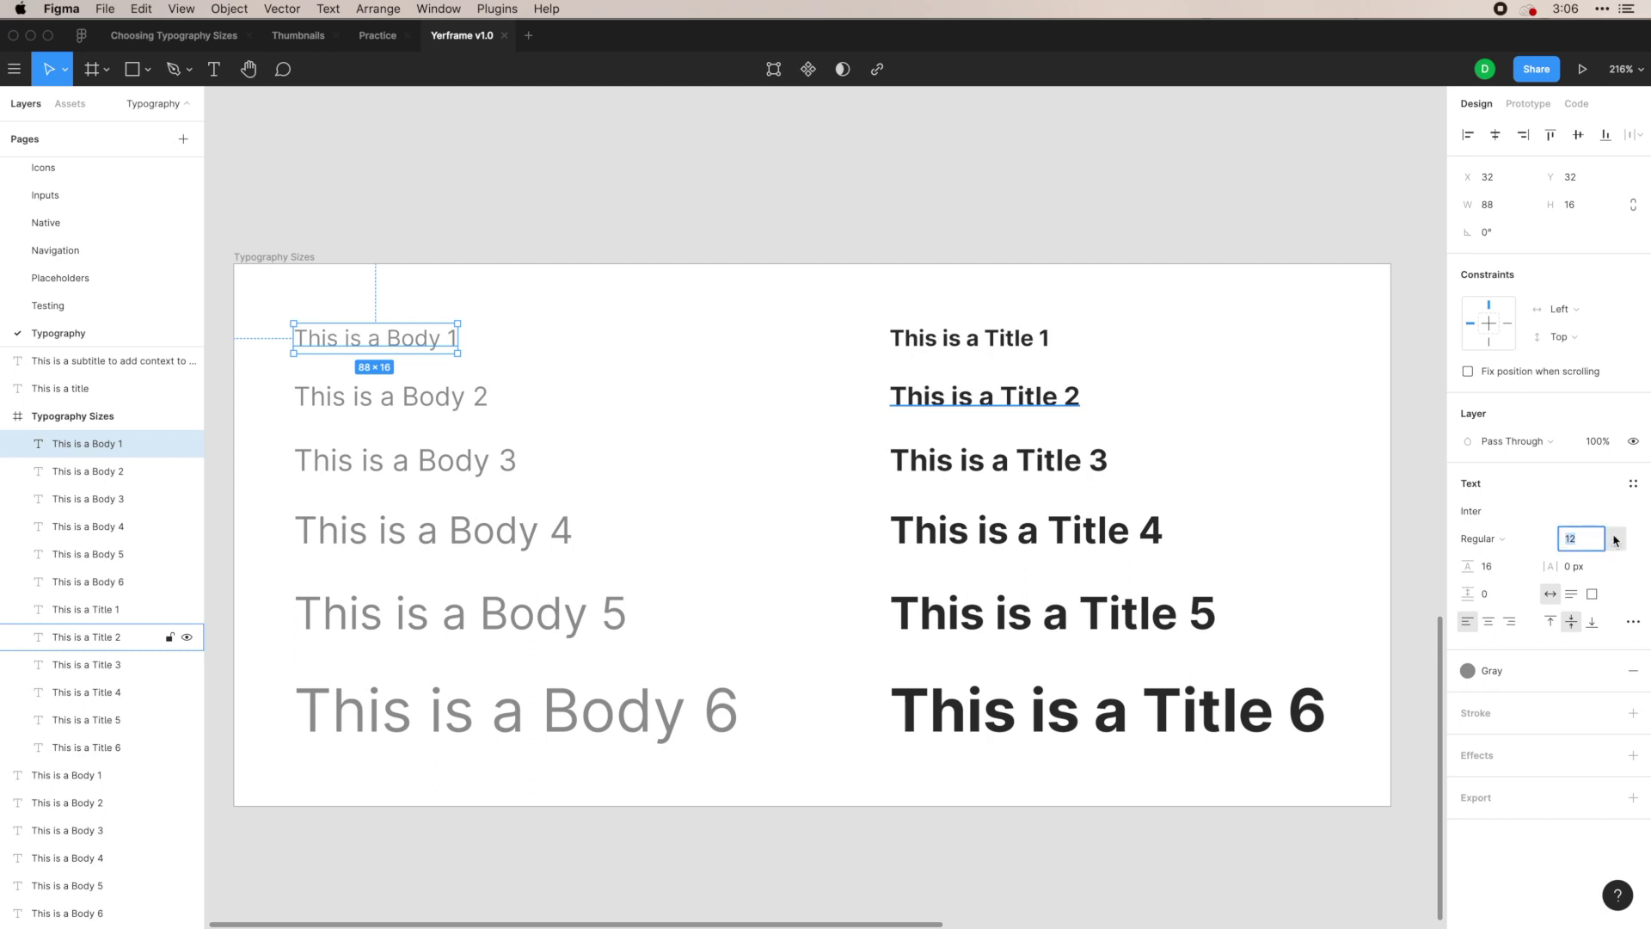
{"action": "key", "text": "shift+Tab"}
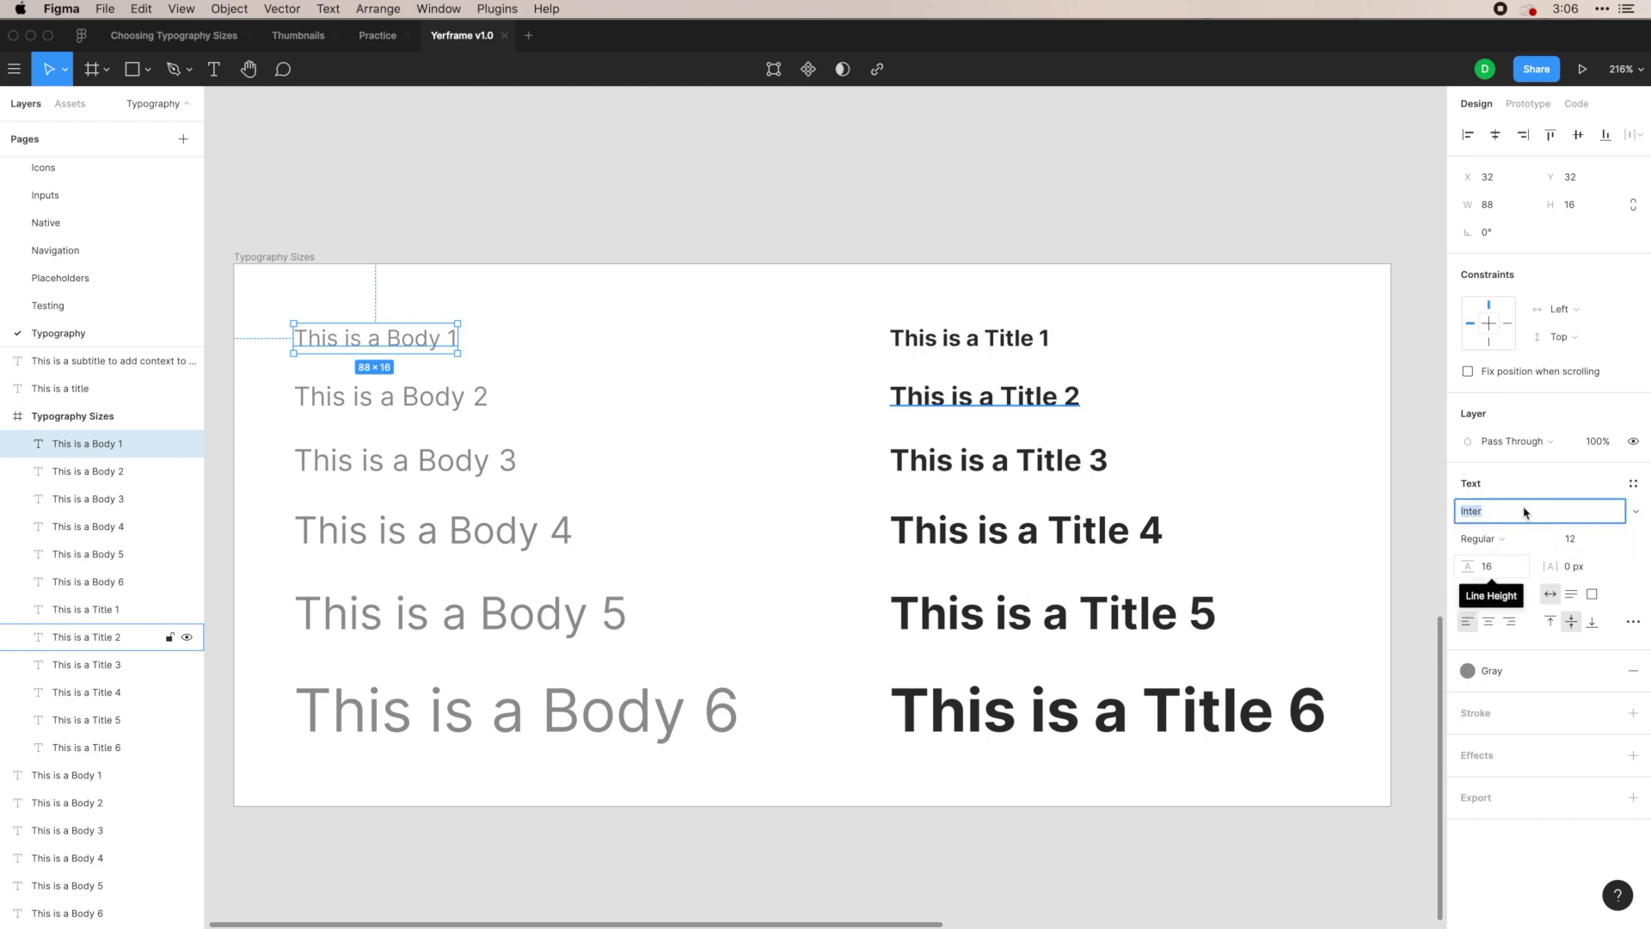
{"action": "left_click", "coordinate": [423, 336]}
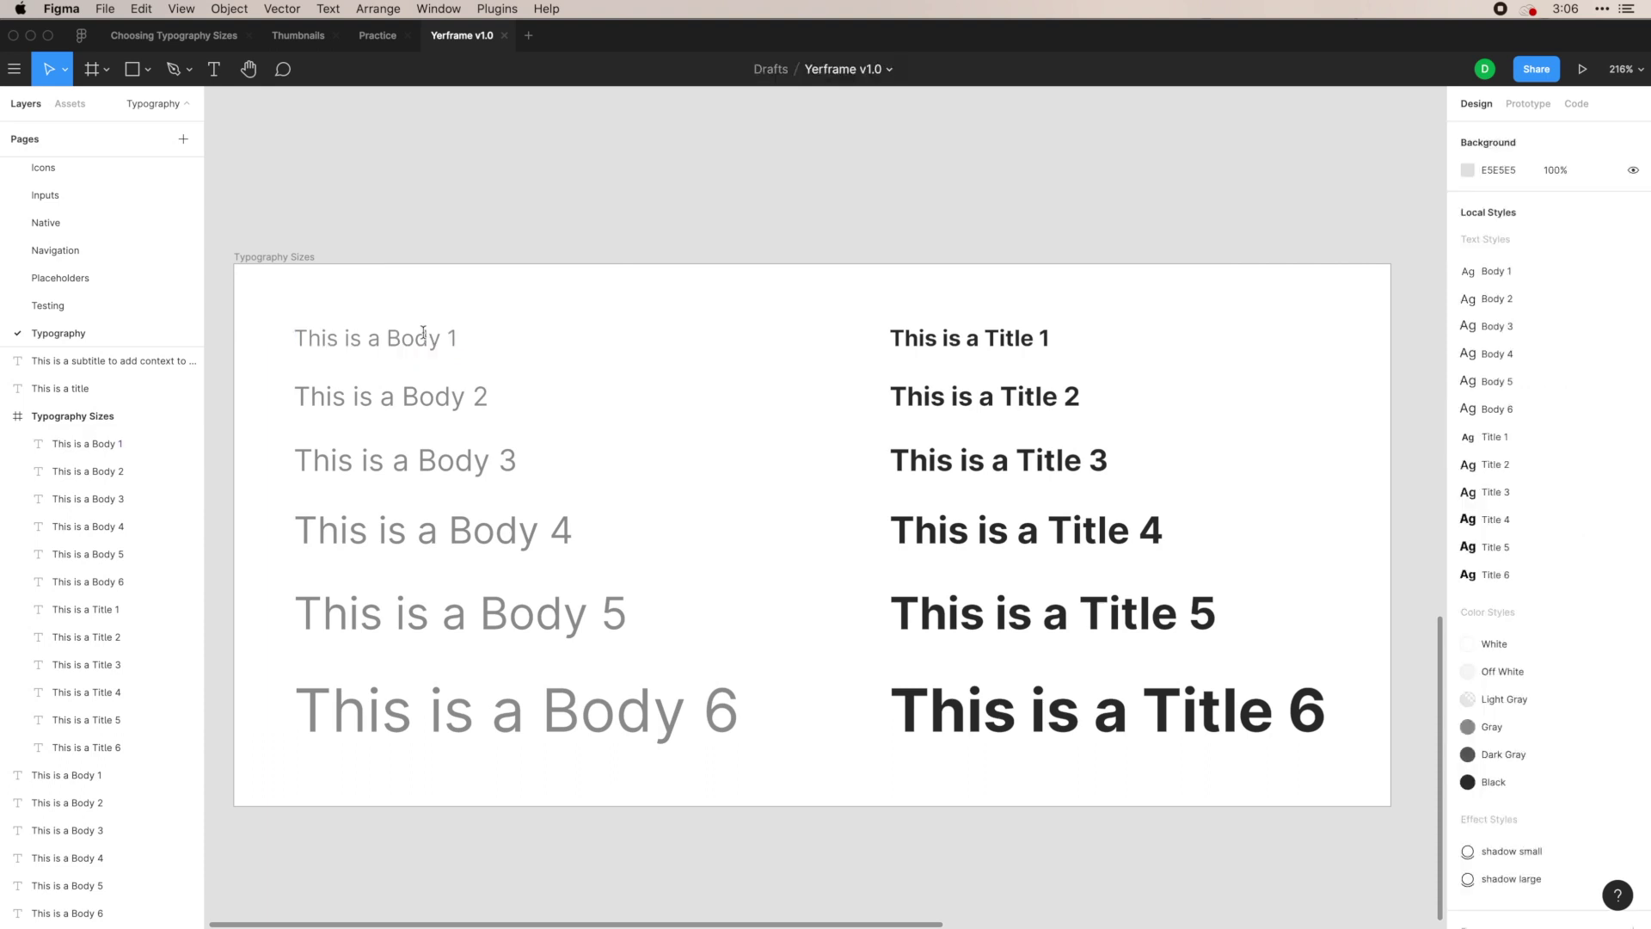
{"action": "left_click", "coordinate": [443, 341]}
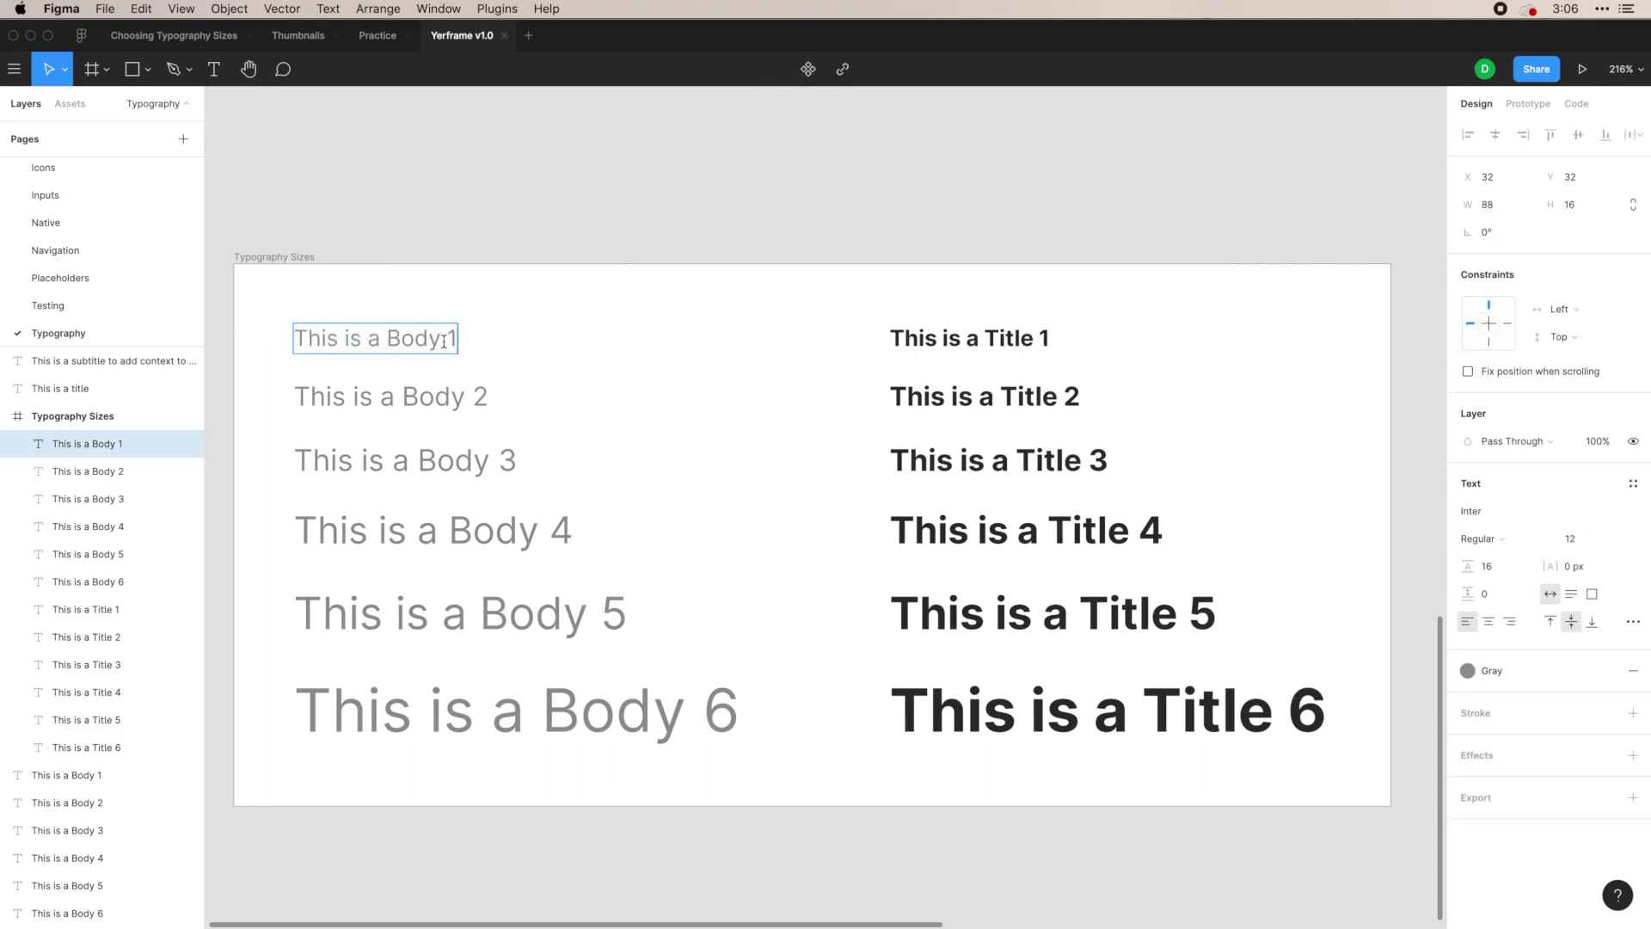
{"action": "key", "text": "Return"}
{"action": "type", "text": "This is a Body 1"}
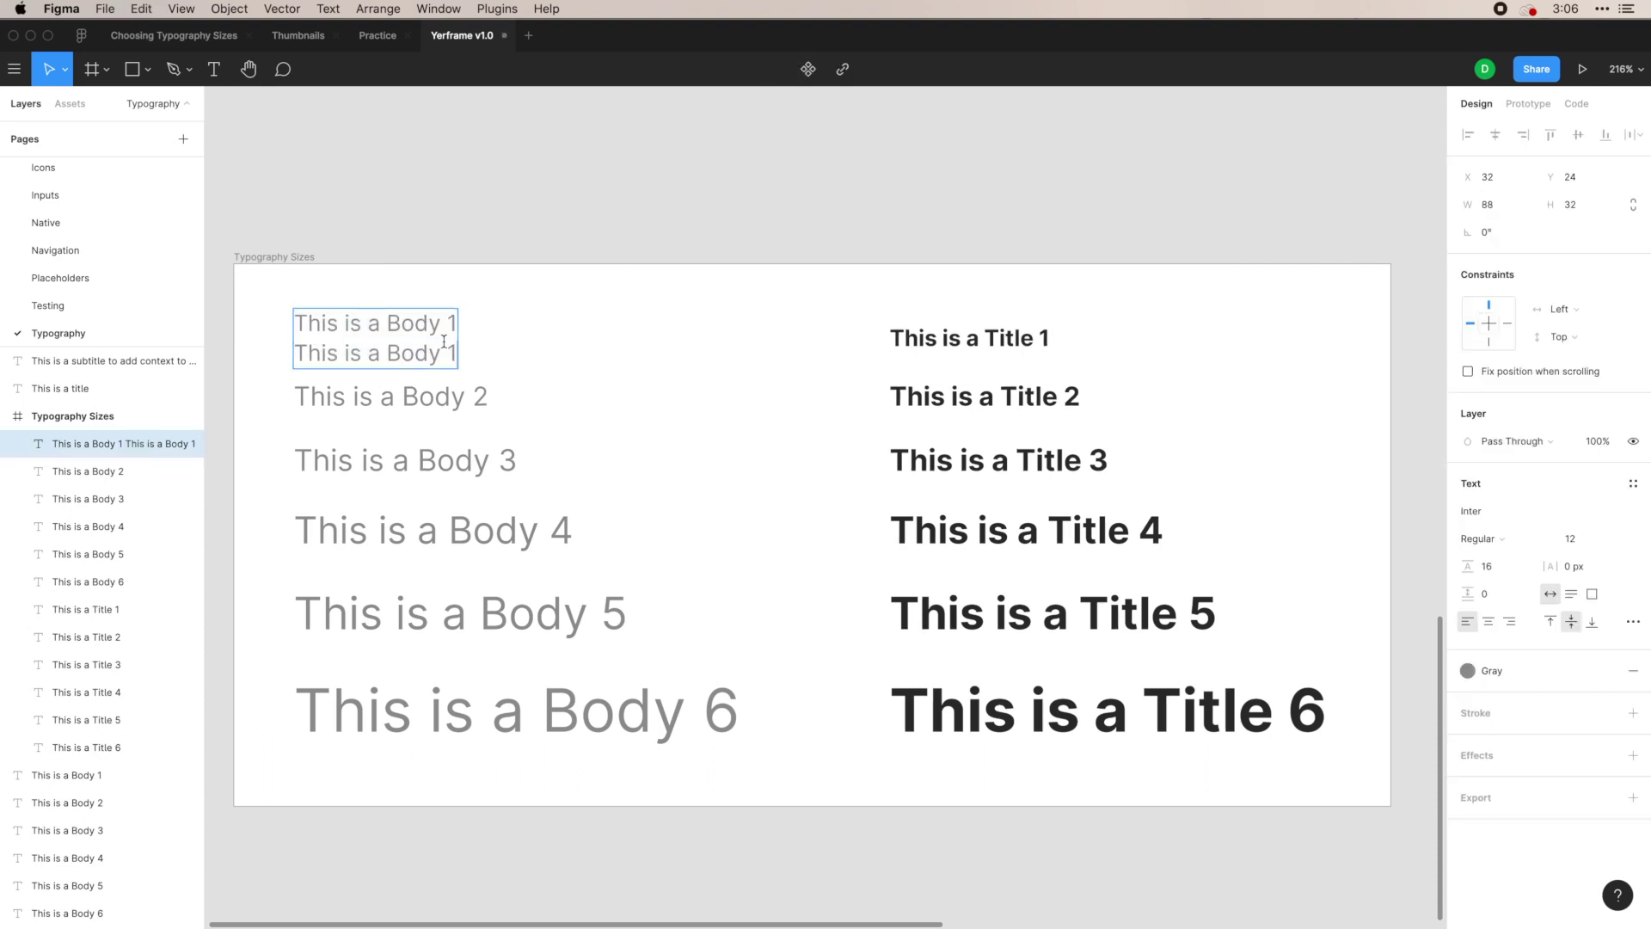
{"action": "key", "text": "Return"}
{"action": "type", "text": "This is a Body 1"}
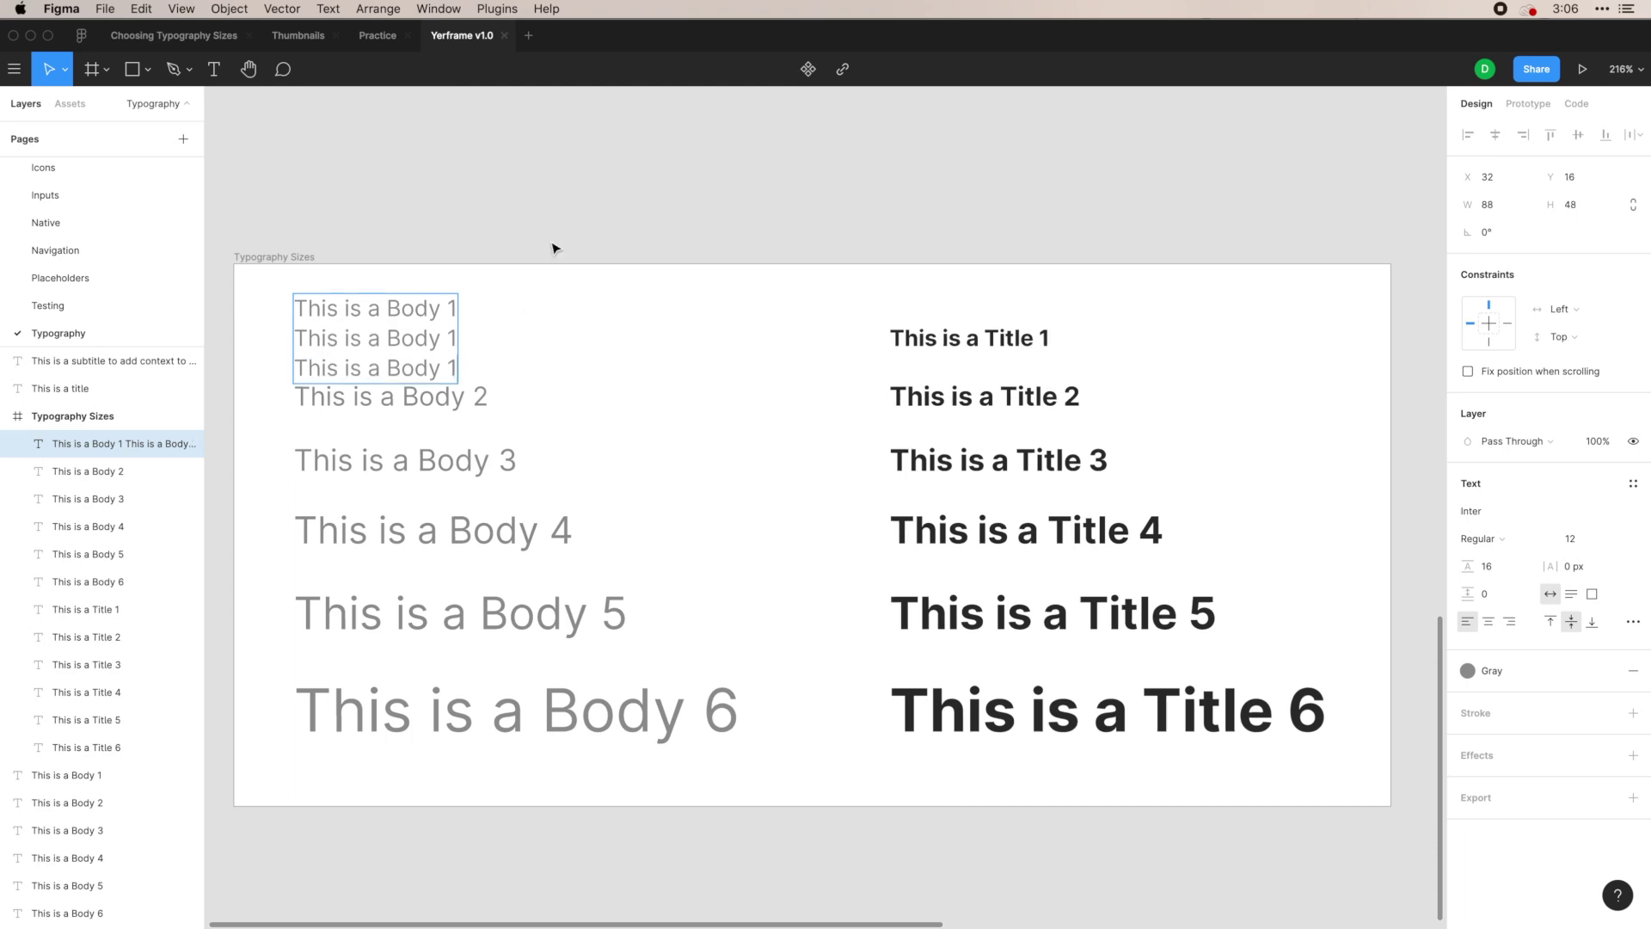
{"action": "key", "text": "super+z"}
{"action": "key", "text": "super+z"}
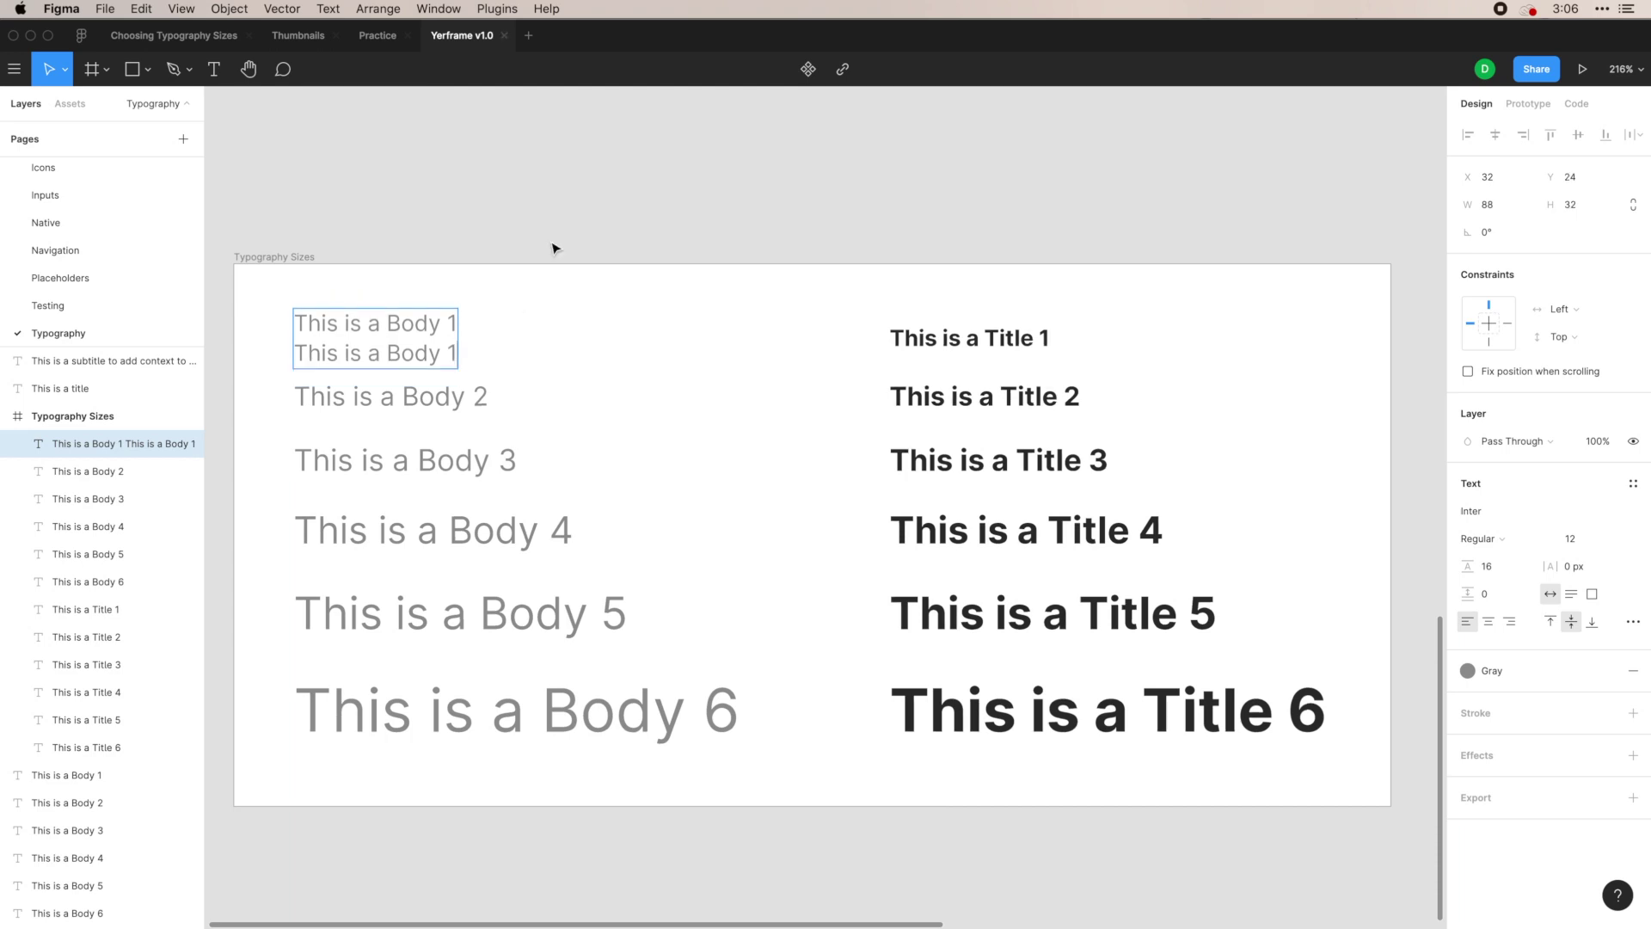
{"action": "key", "text": "super+z"}
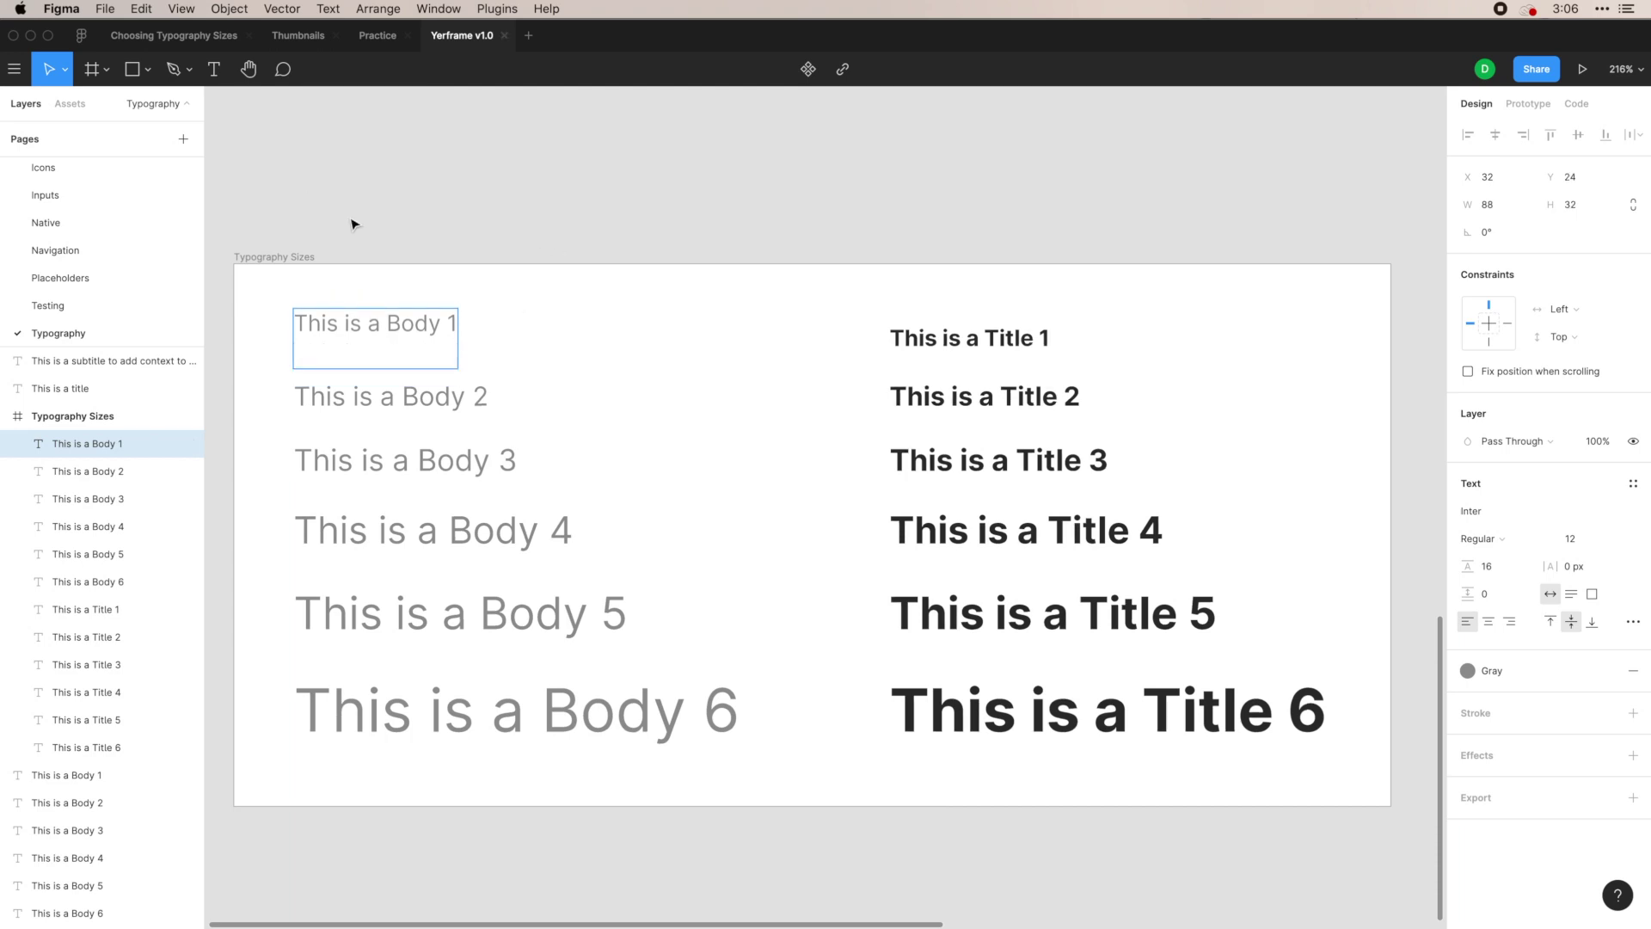
{"action": "key", "text": "super+z"}
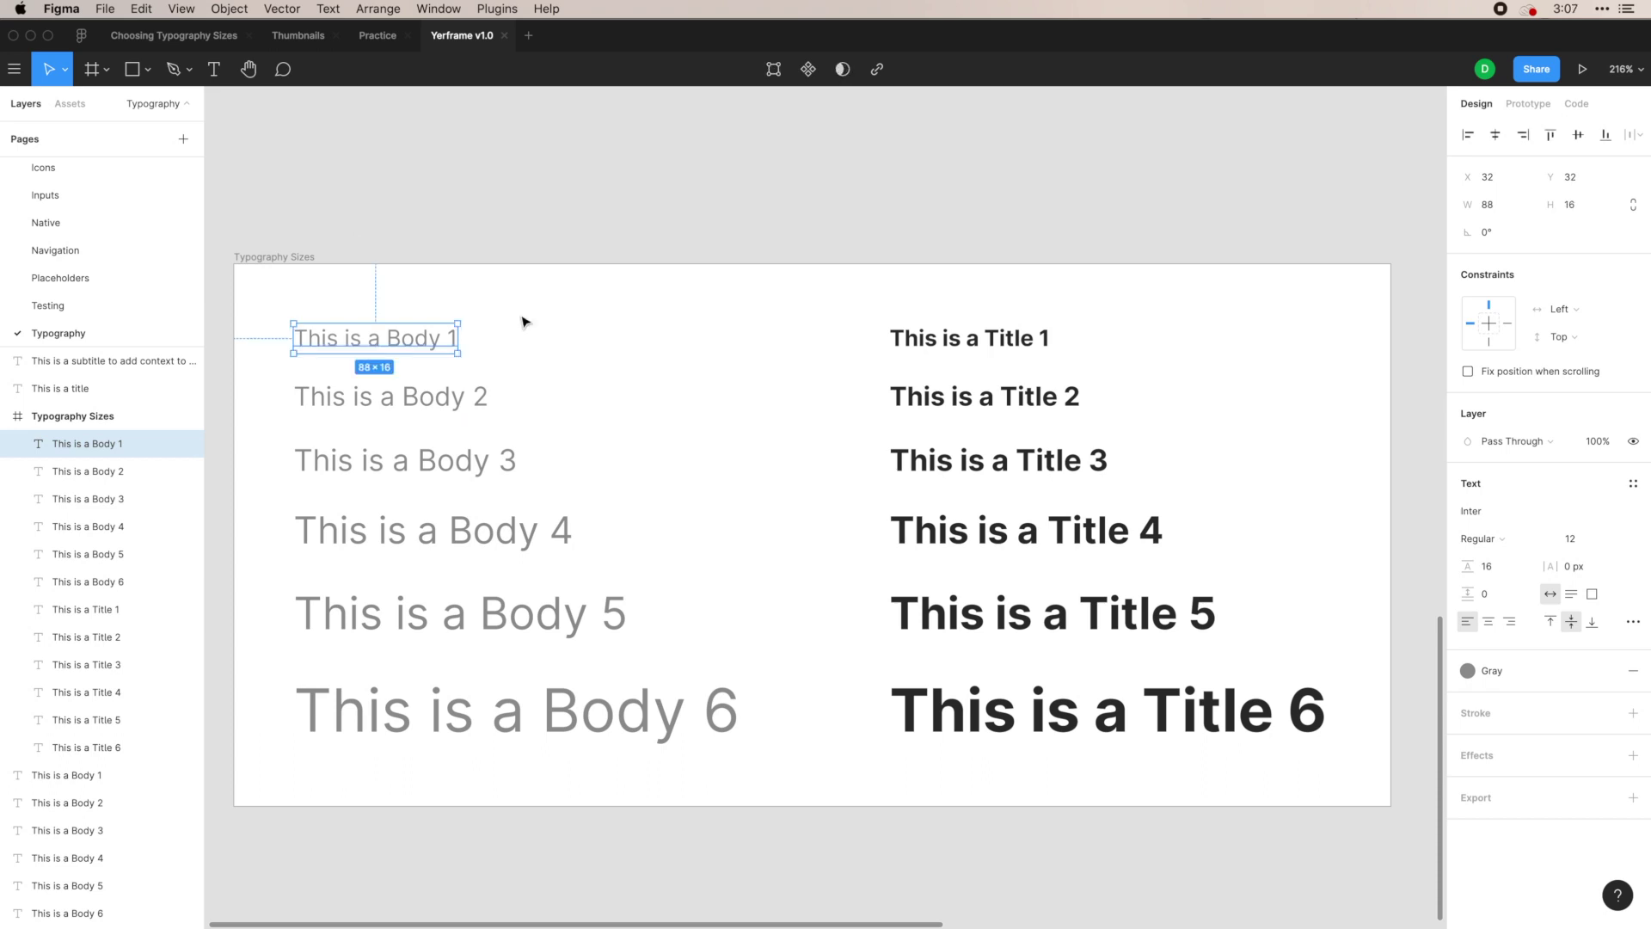
{"action": "left_click", "coordinate": [452, 397]}
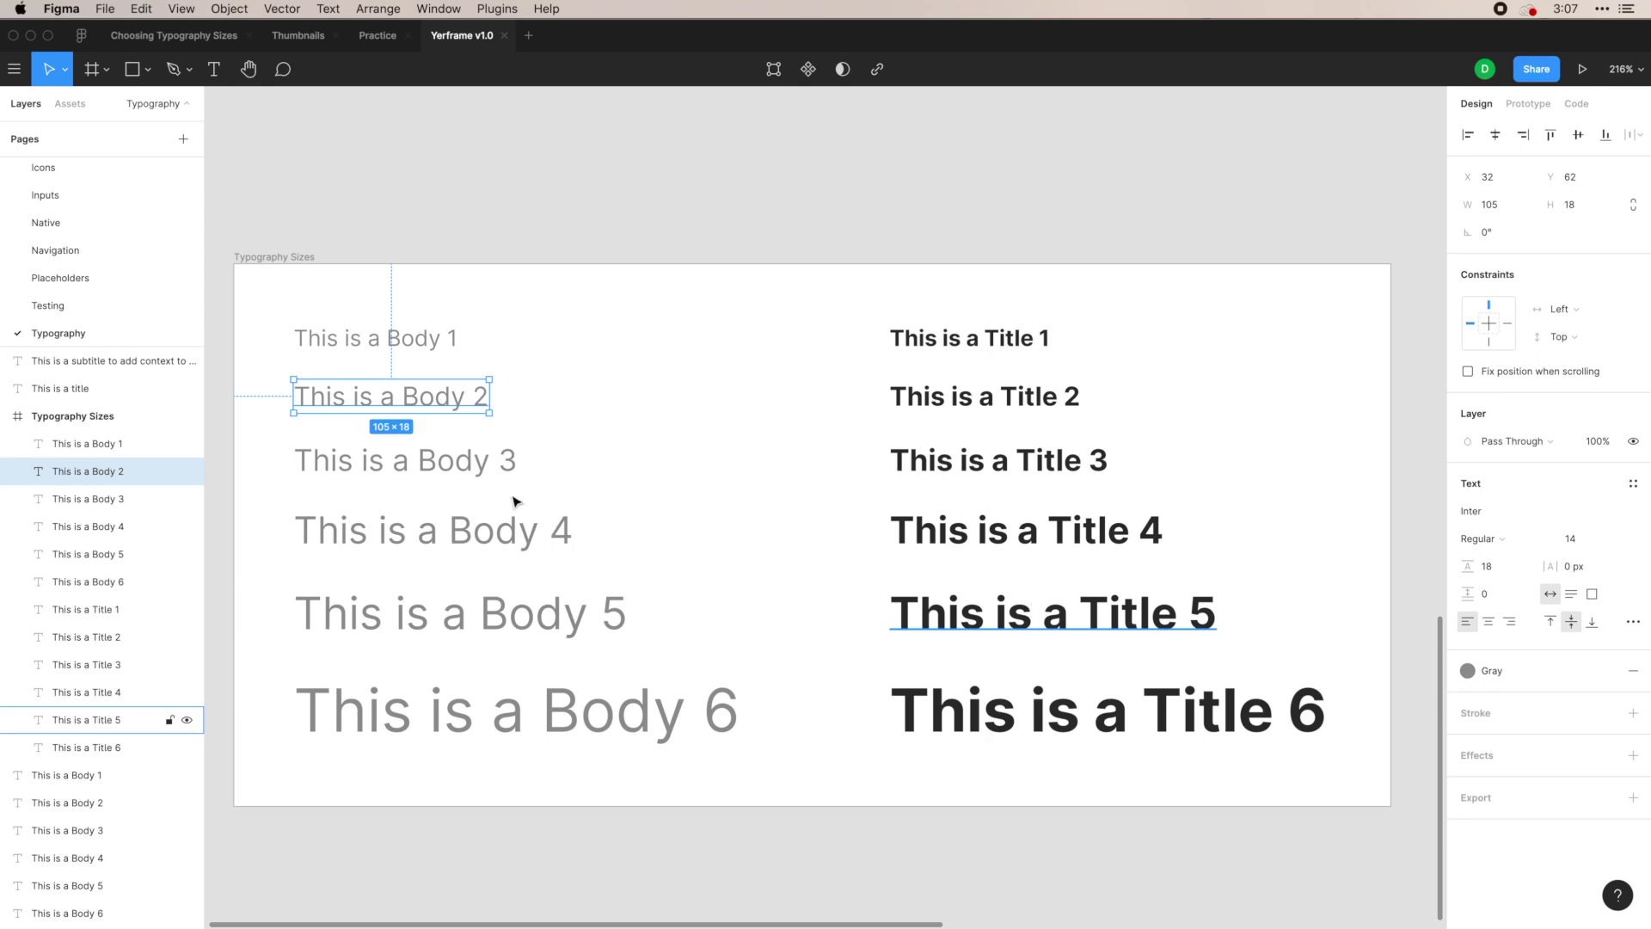
{"action": "left_click", "coordinate": [494, 464]}
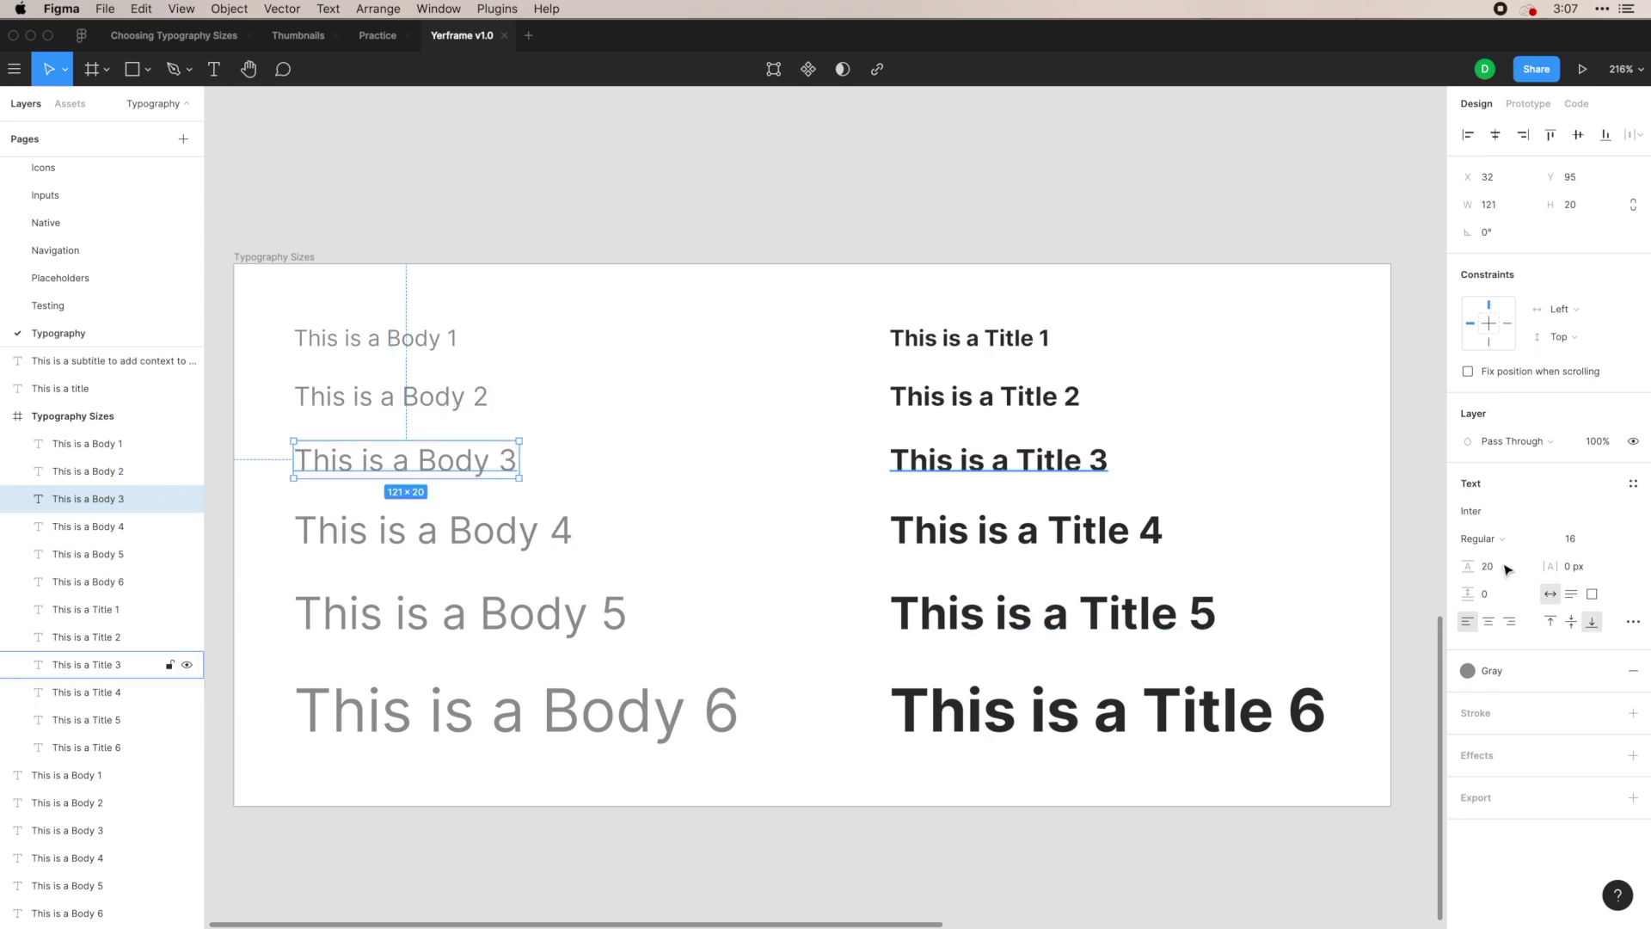
{"action": "left_click", "coordinate": [523, 532]}
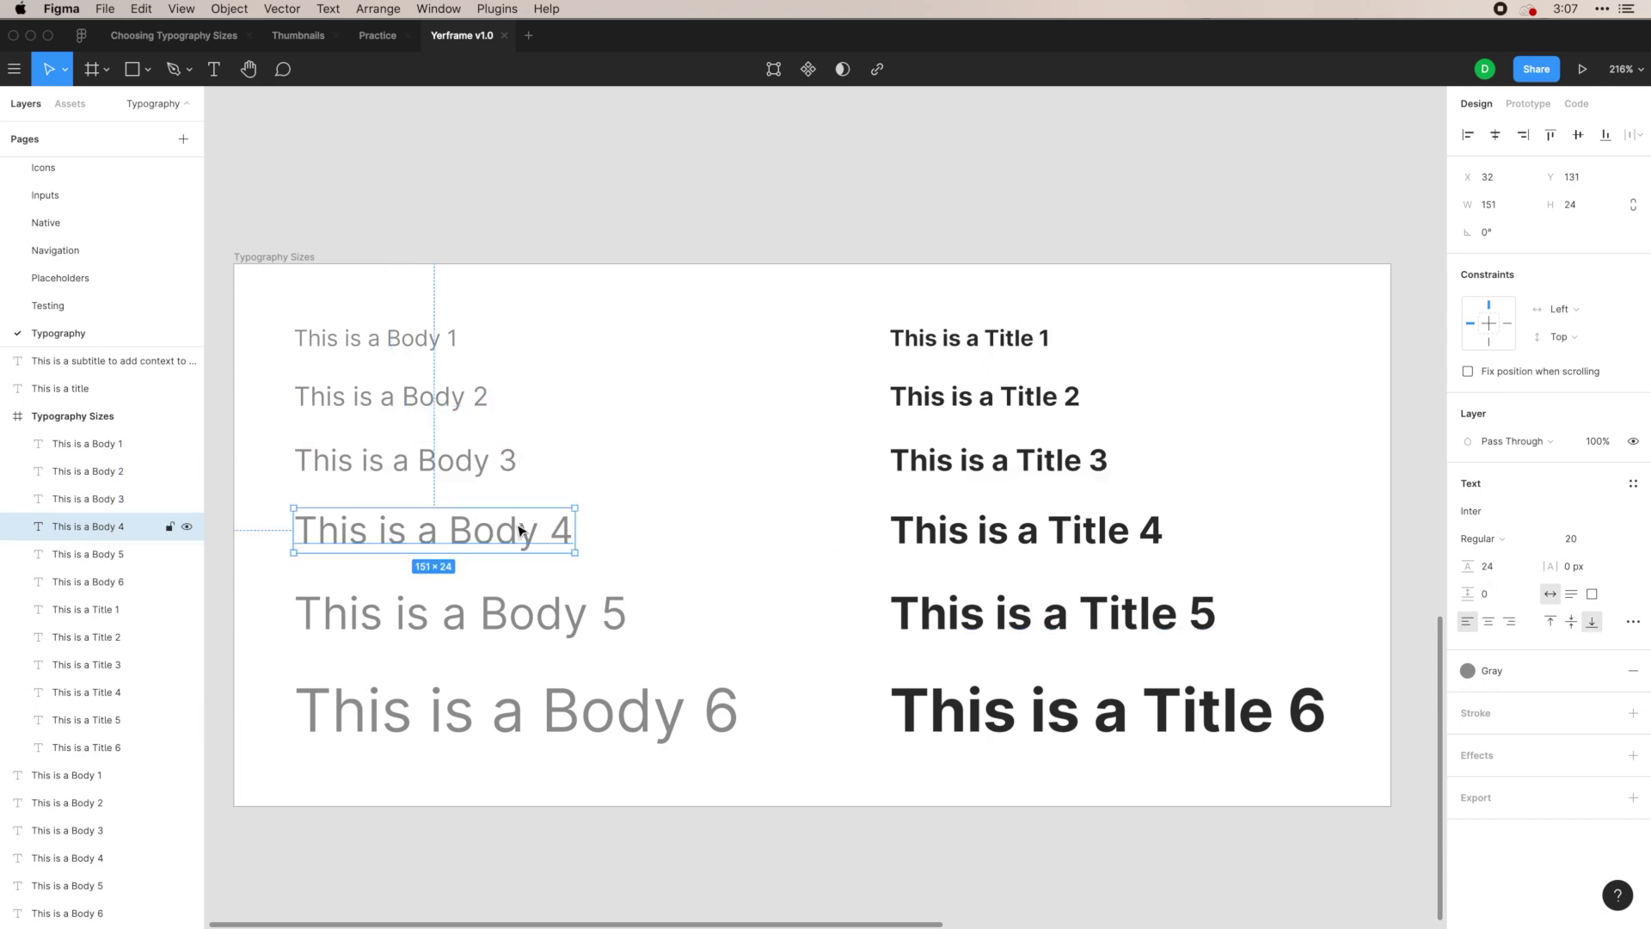
{"action": "left_click", "coordinate": [554, 621]}
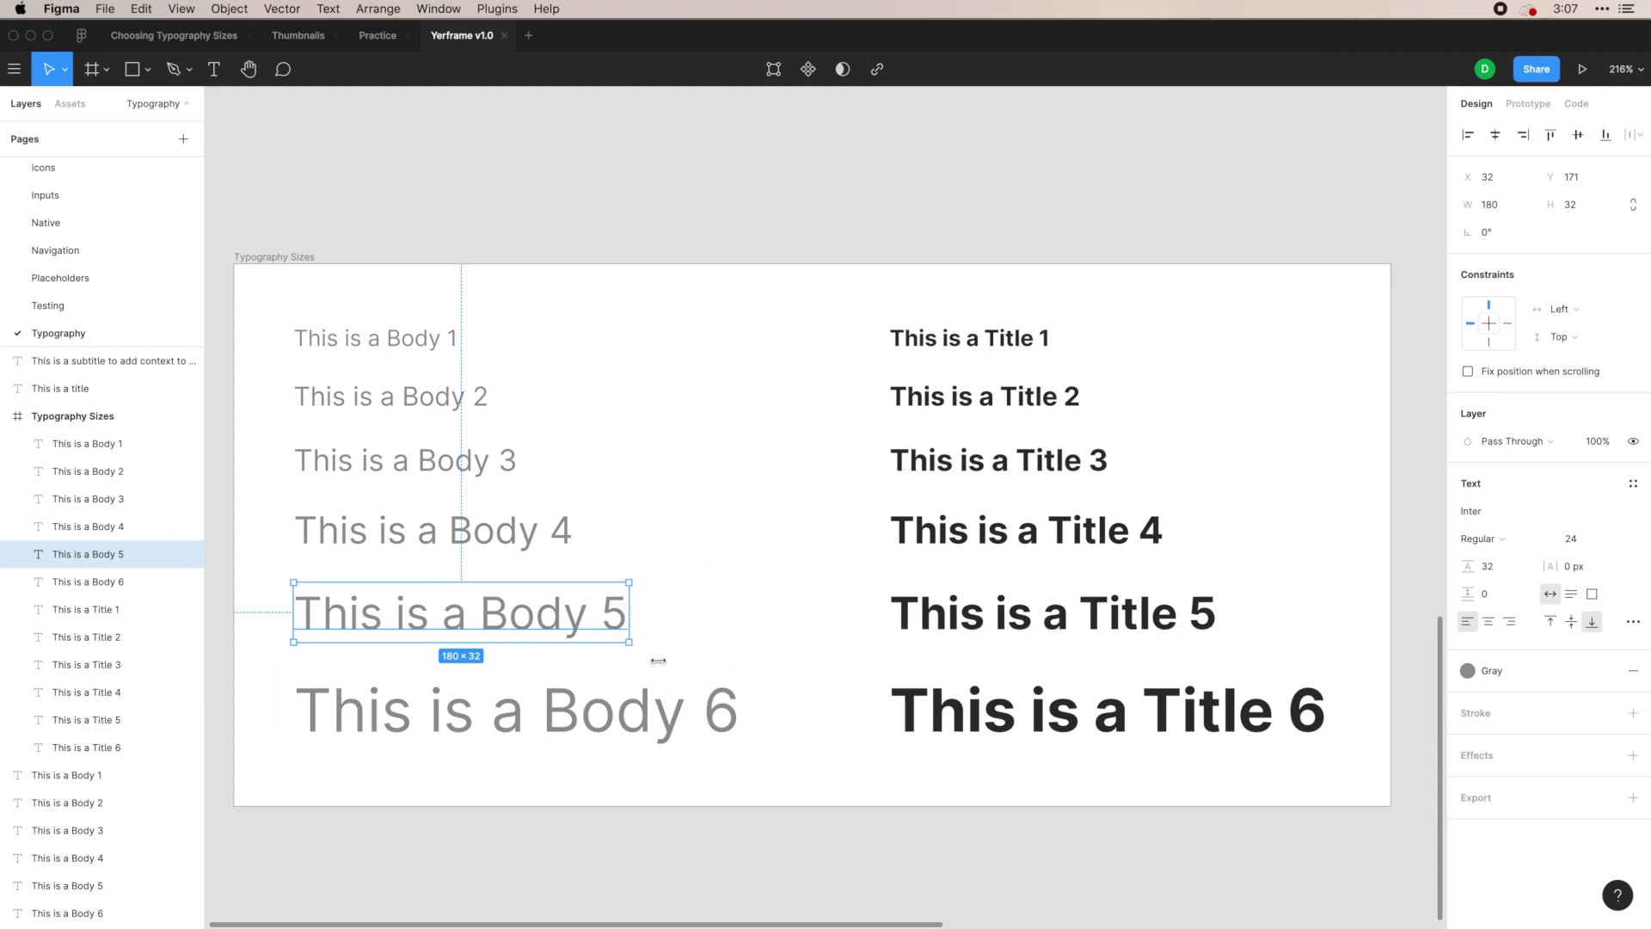
{"action": "left_click", "coordinate": [636, 718]}
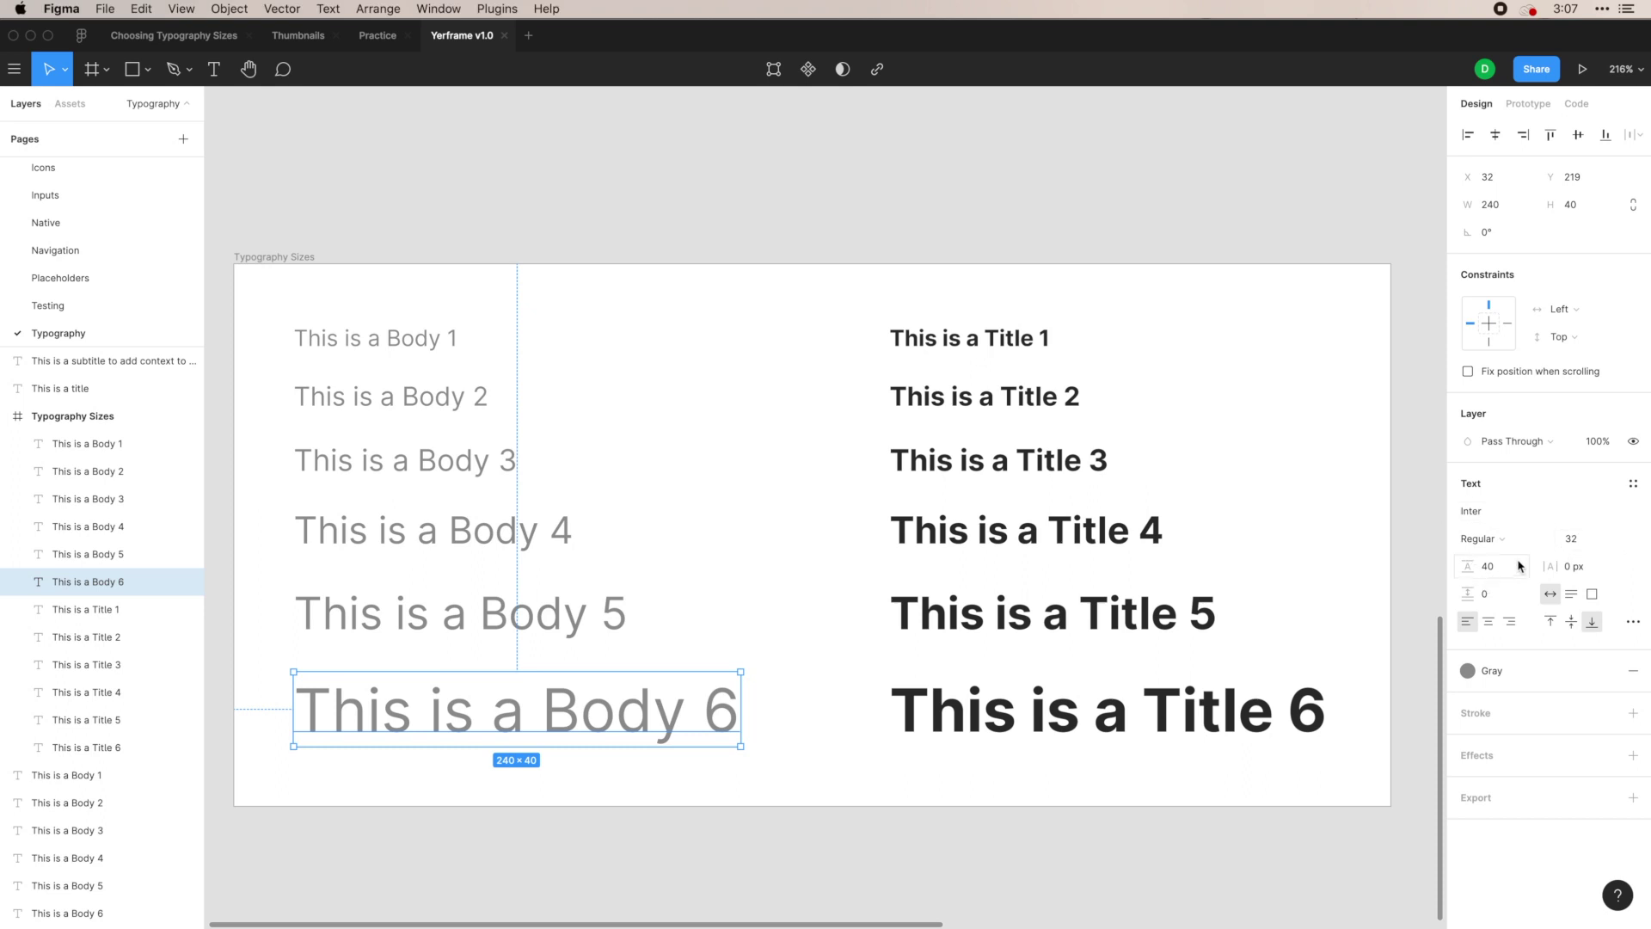
{"action": "left_click", "coordinate": [564, 350]}
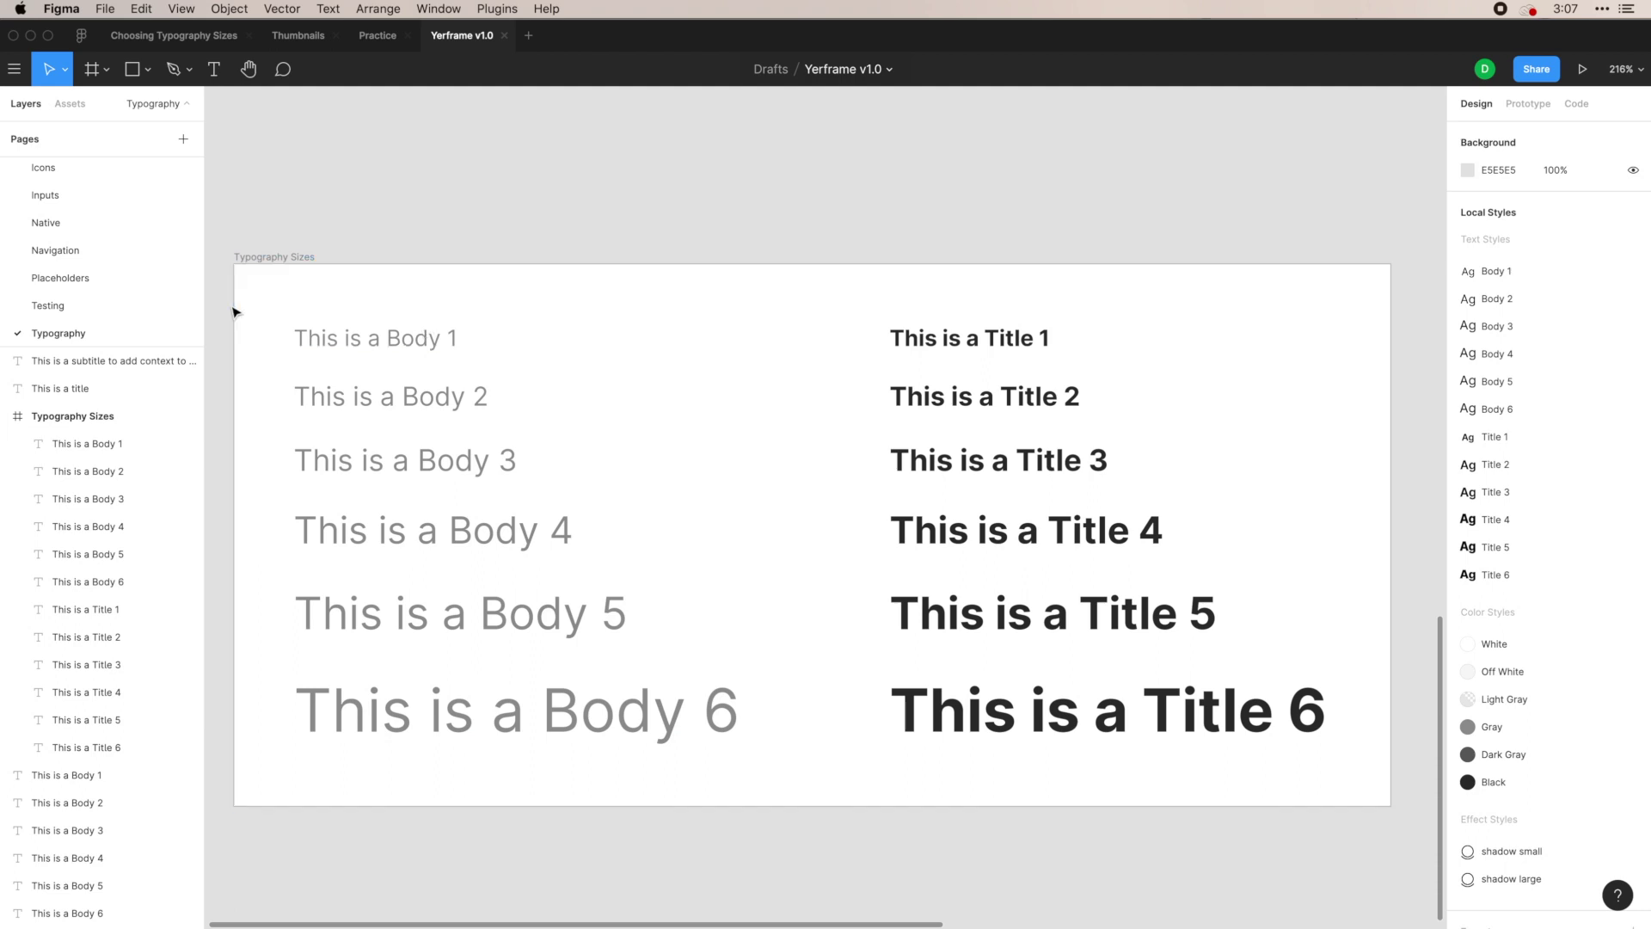
{"action": "left_click_drag", "start_coordinate": [243, 294], "coordinate": [478, 360]}
{"action": "left_click", "coordinate": [560, 285]}
{"action": "left_click_drag", "start_coordinate": [559, 261], "coordinate": [417, 725]}
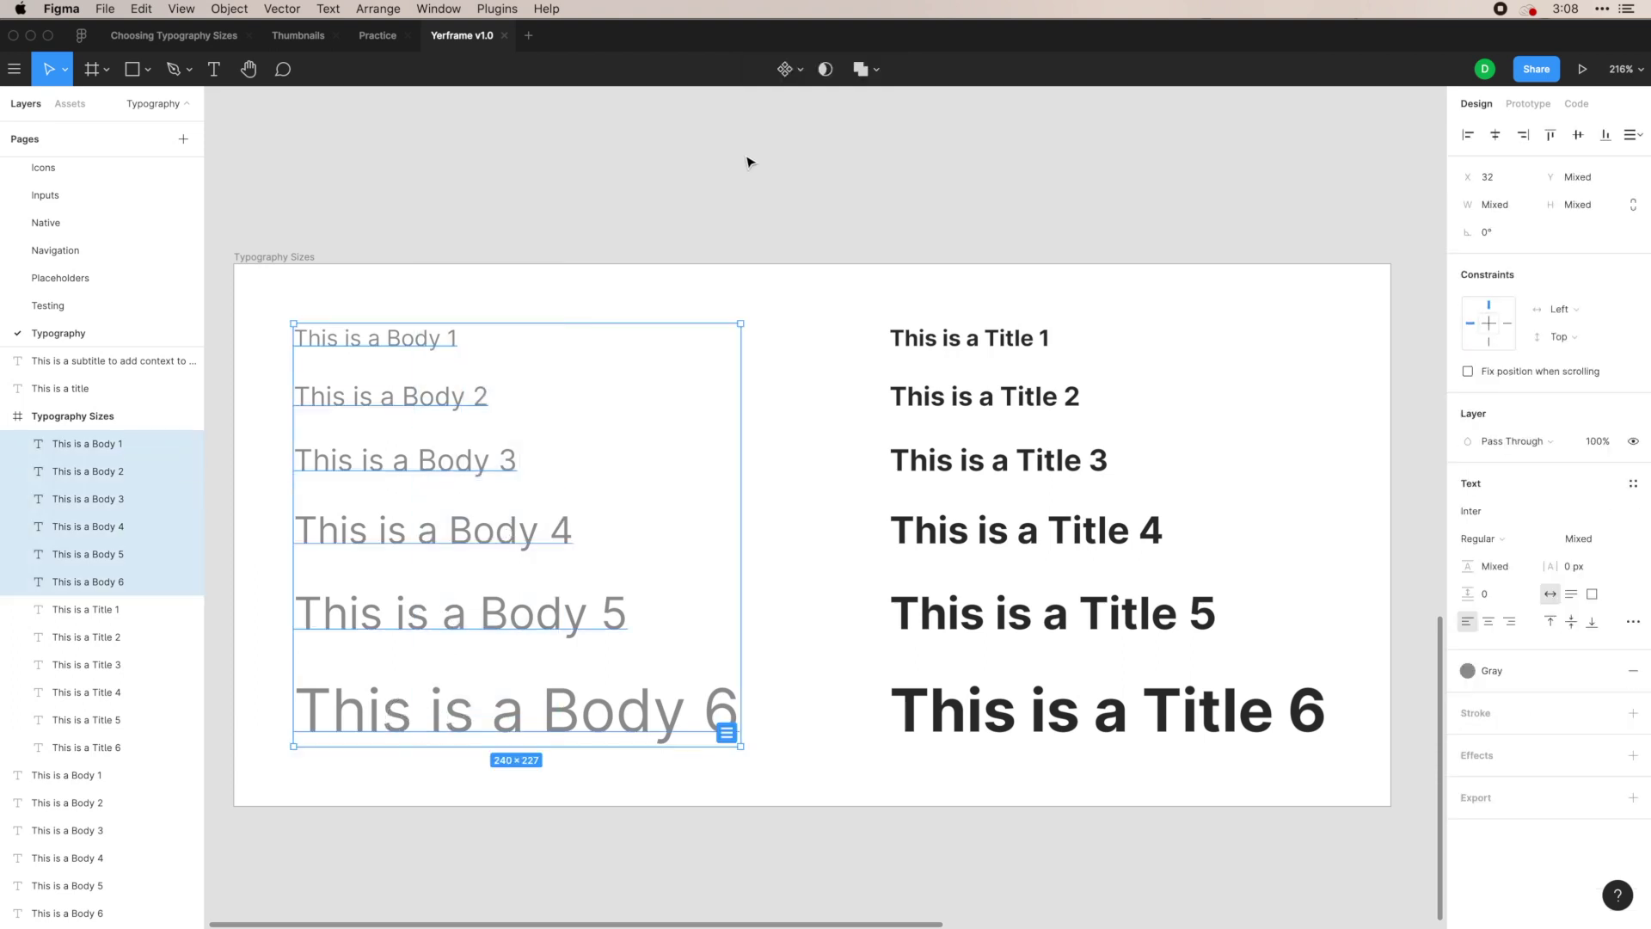
{"action": "left_click", "coordinate": [842, 293]}
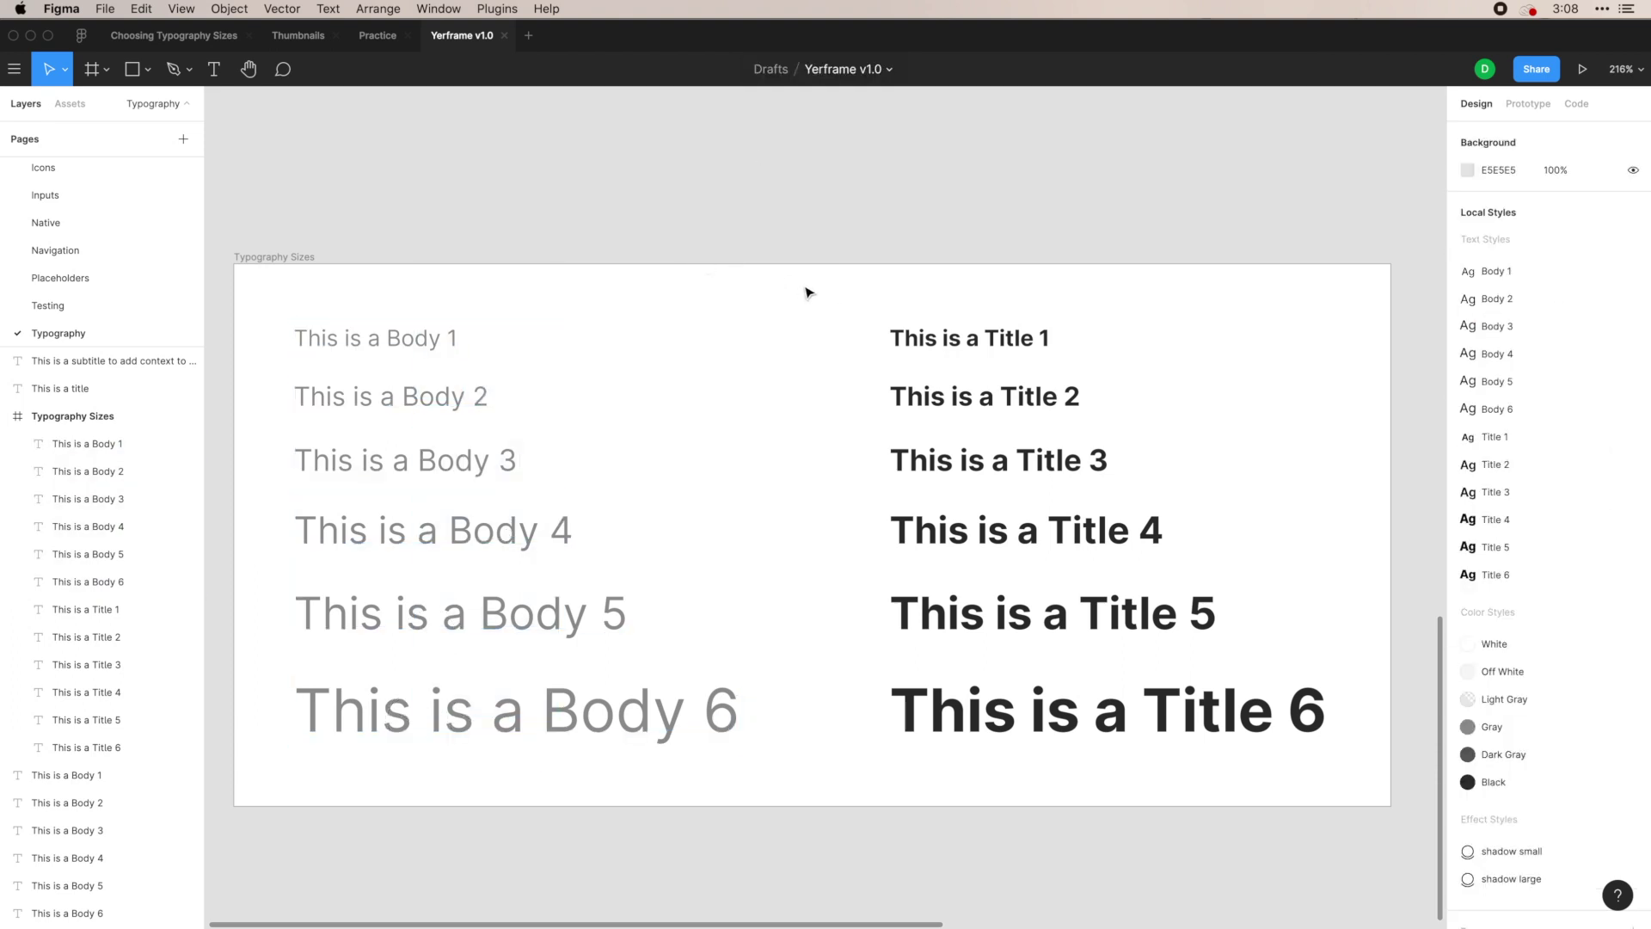
{"action": "left_click_drag", "start_coordinate": [1244, 854], "coordinate": [1249, 848]}
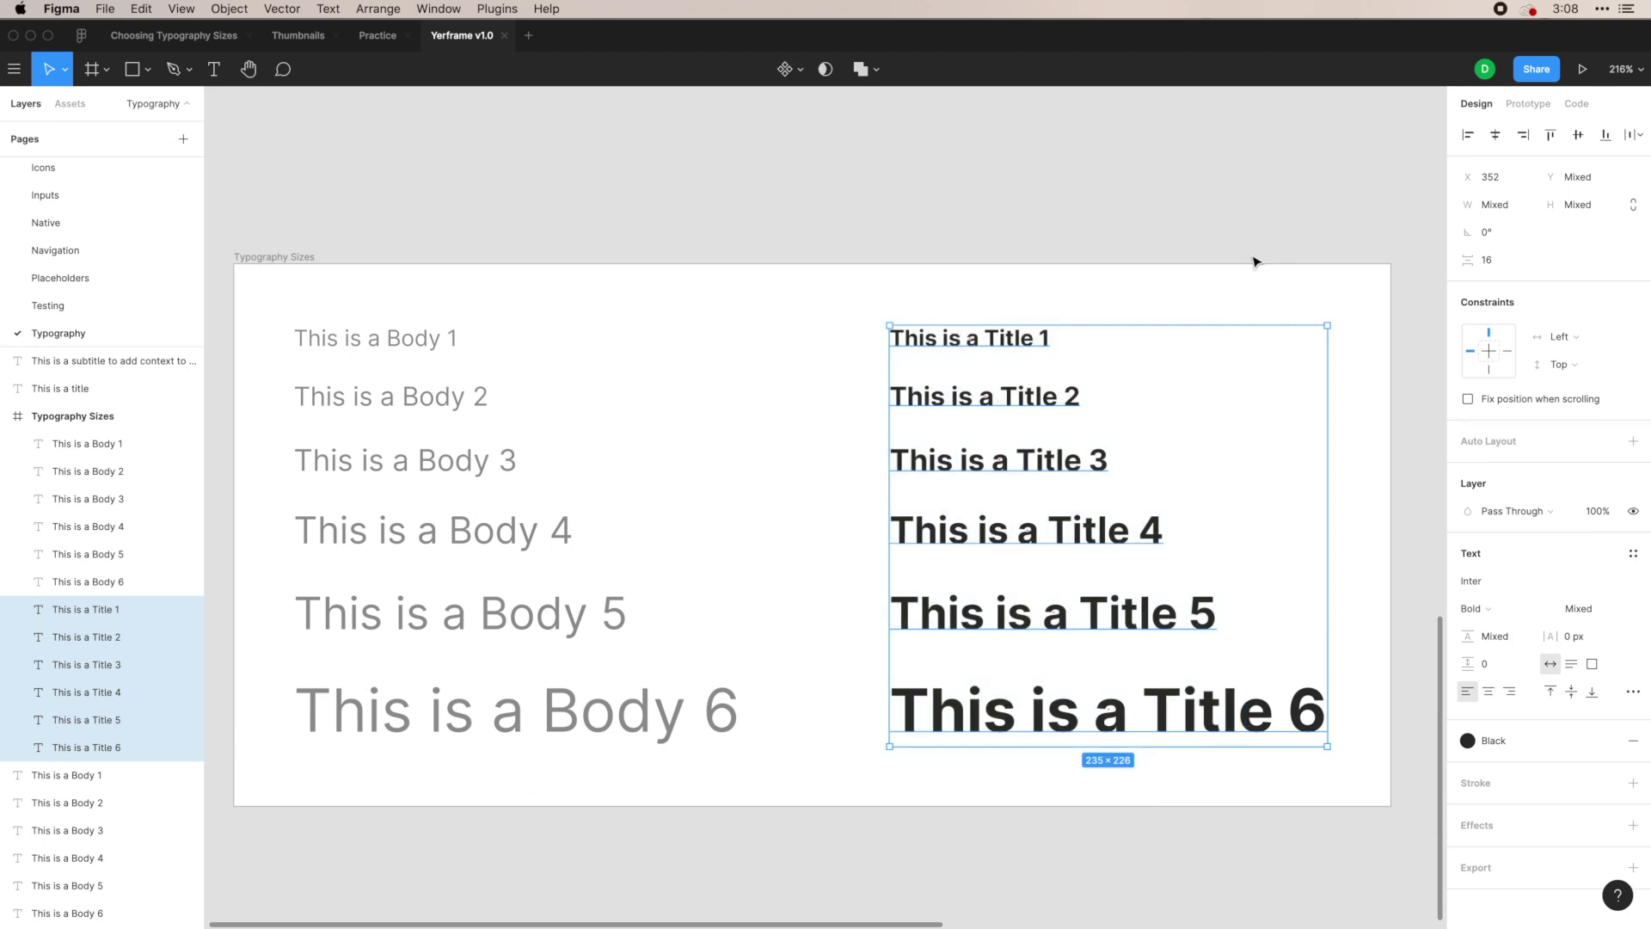
{"action": "left_click", "coordinate": [1211, 274]}
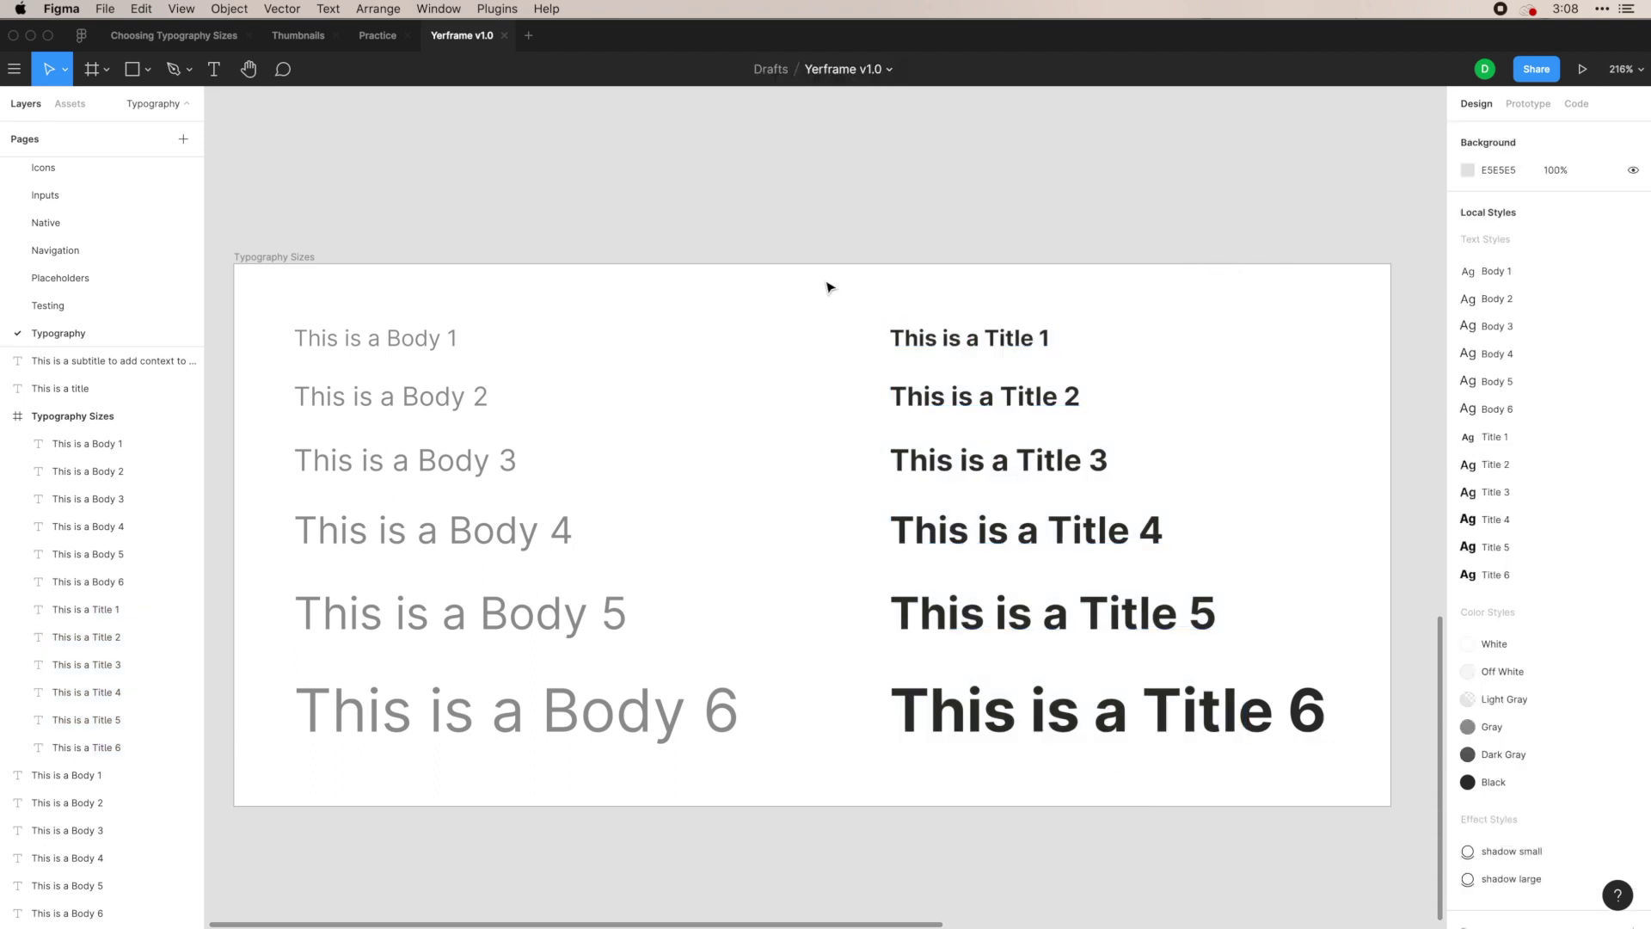
{"action": "left_click_drag", "start_coordinate": [875, 308], "coordinate": [1109, 714]}
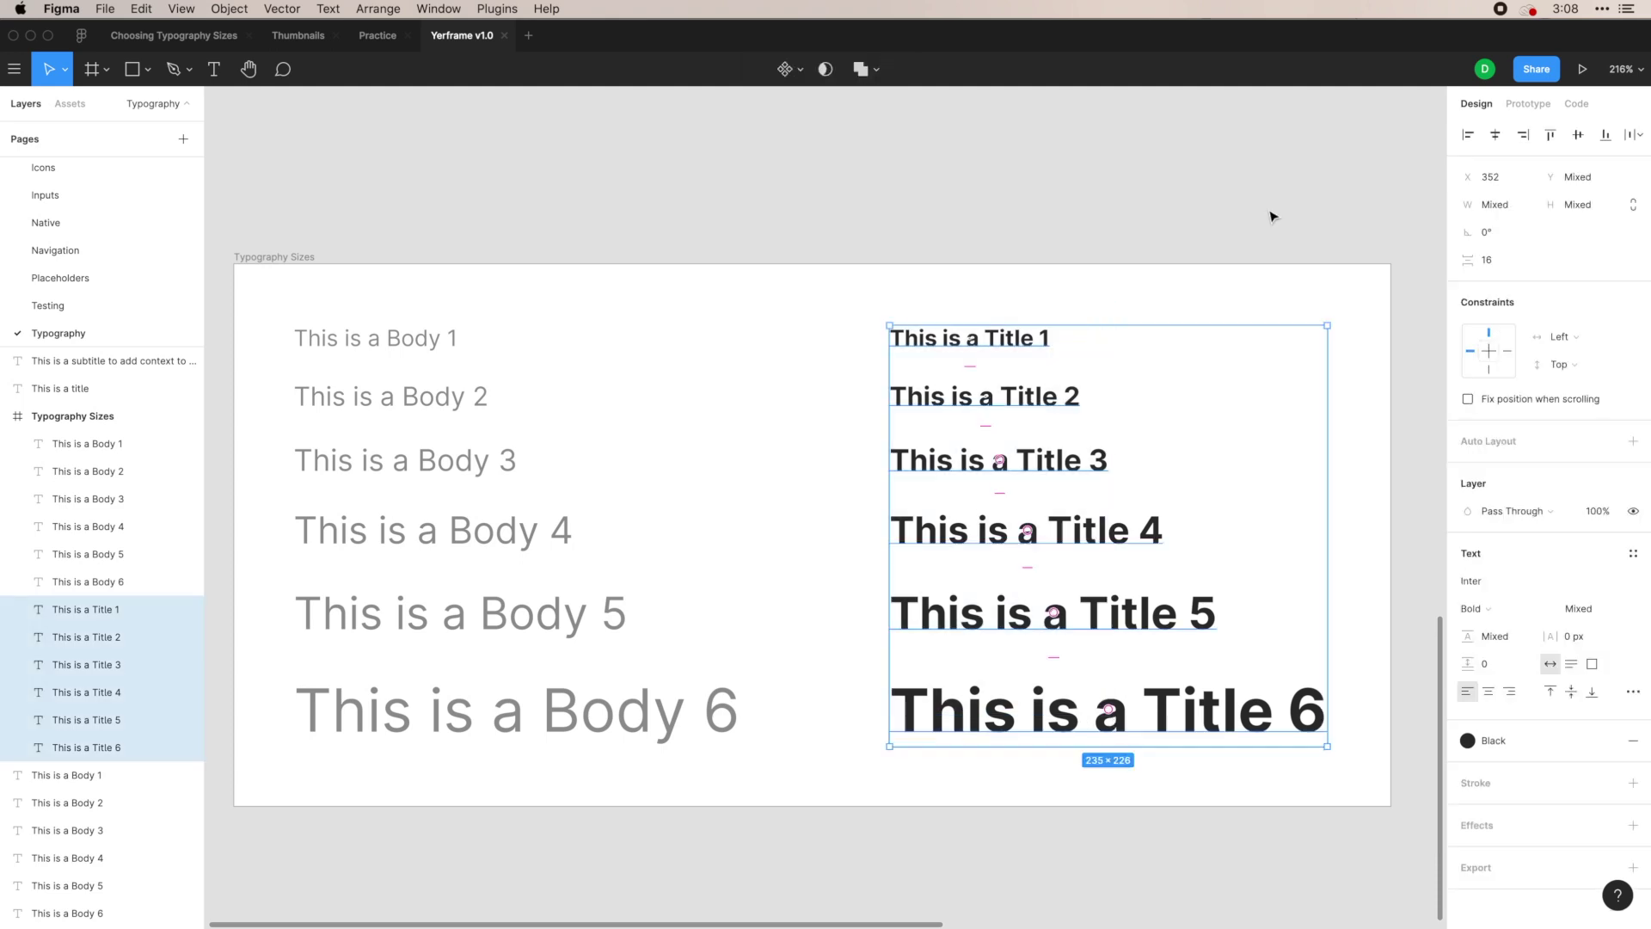
{"action": "left_click", "coordinate": [1230, 299]}
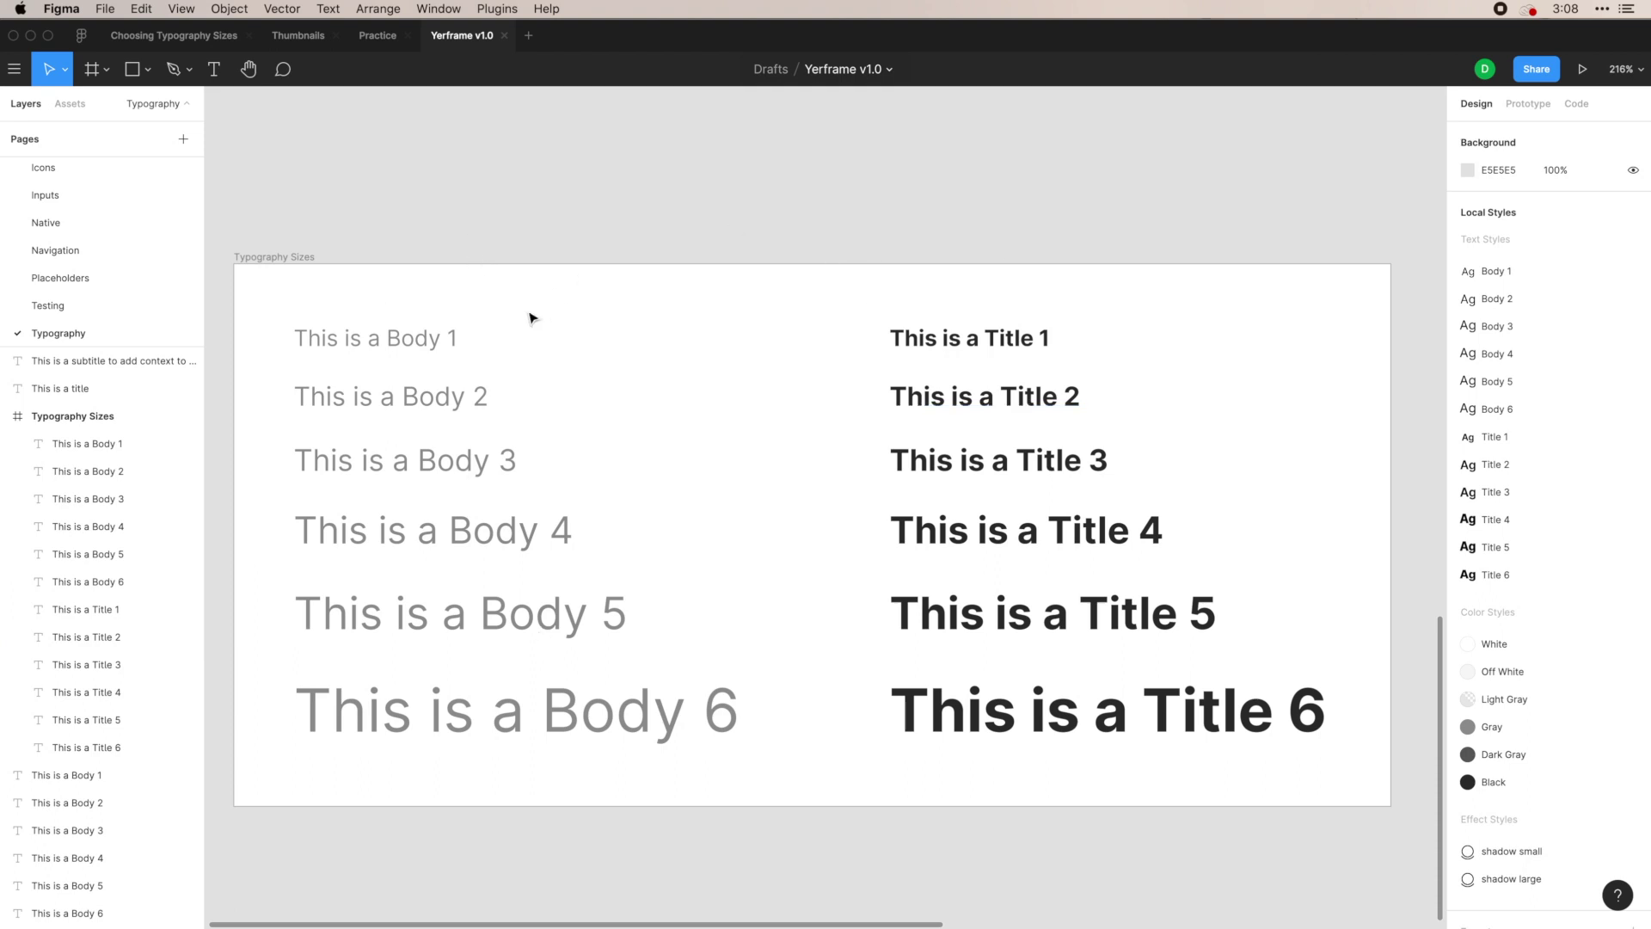
On the Testing page, detach Title 3 from the Login text, then undo so Title 3 is kept
{"action": "left_click", "coordinate": [65, 306]}
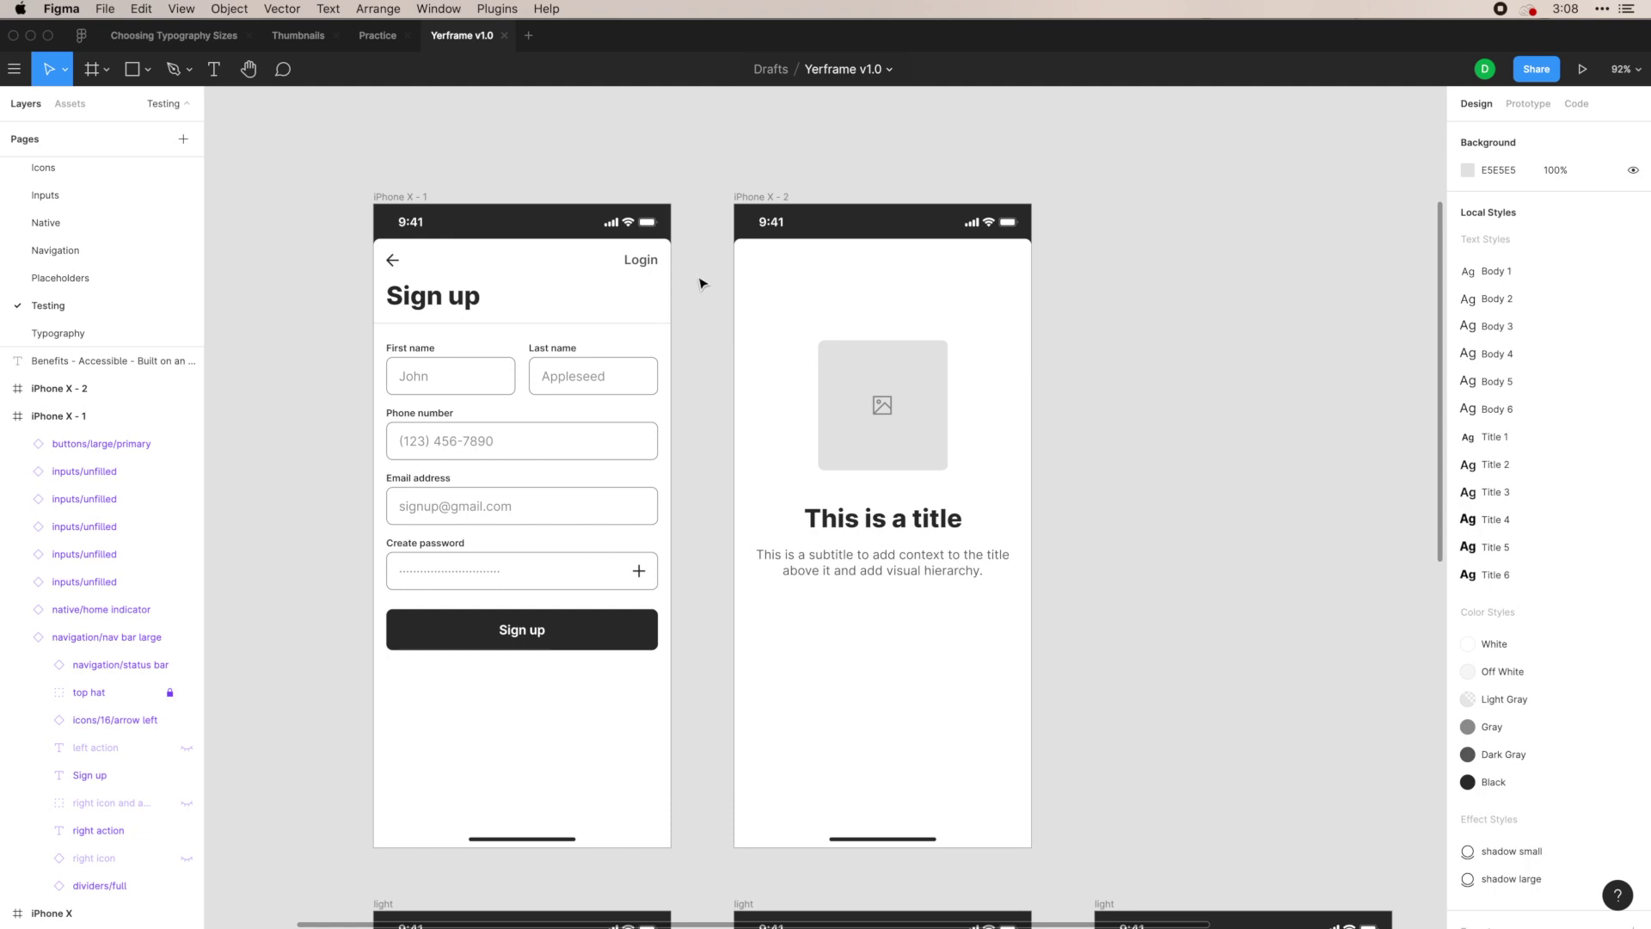
{"action": "left_click", "coordinate": [643, 268]}
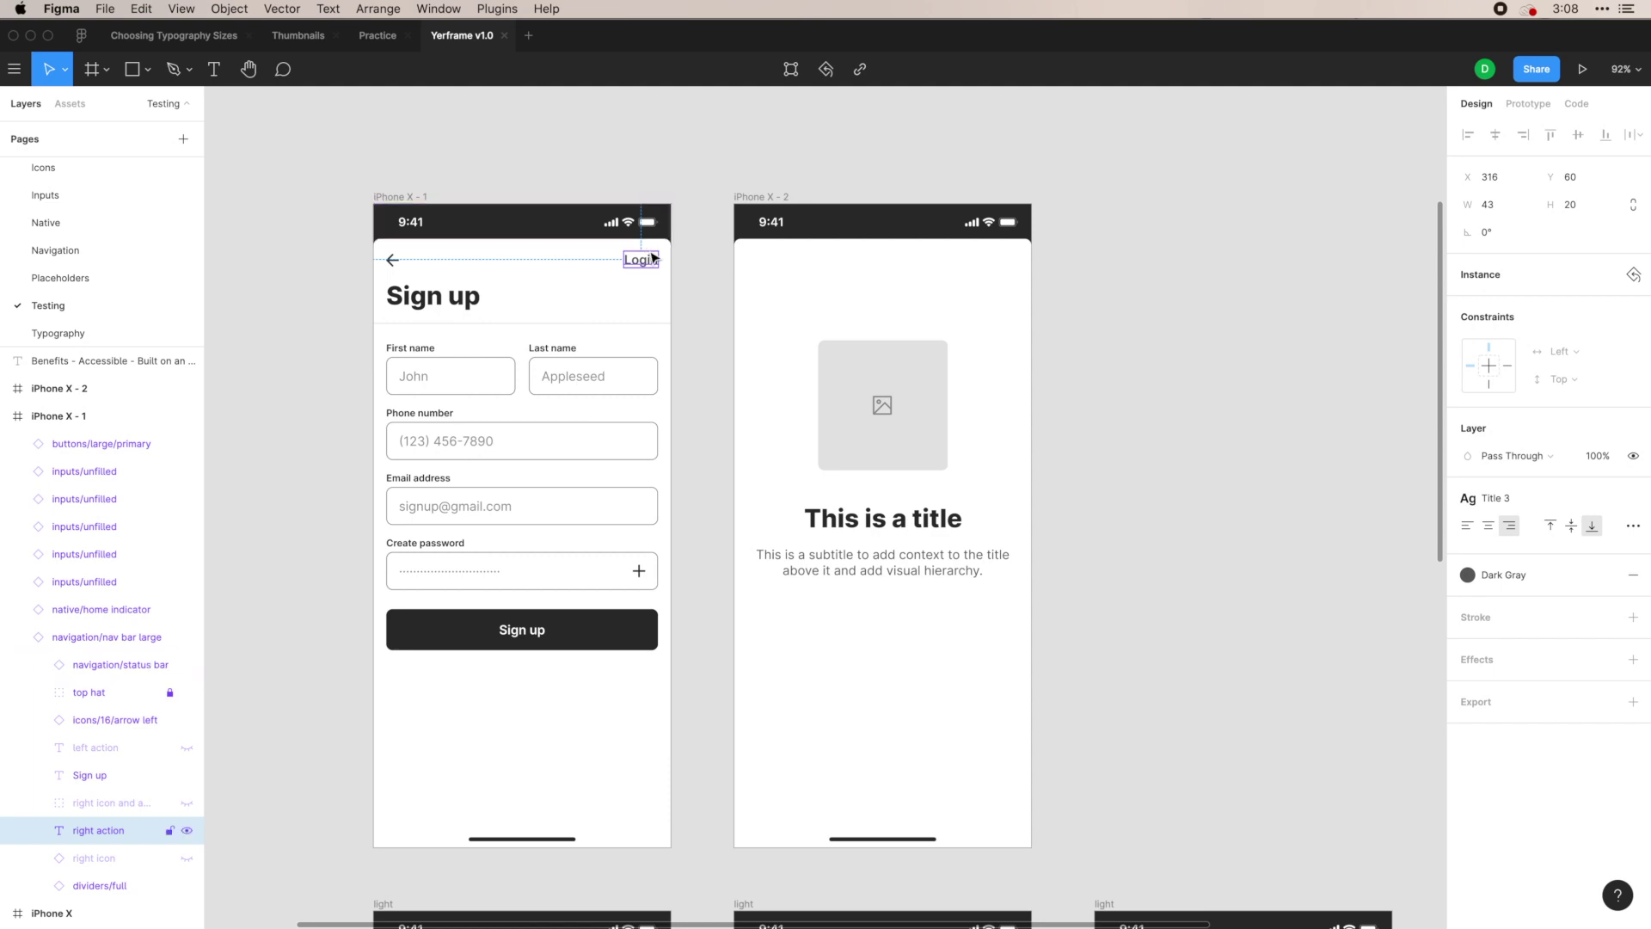
{"action": "mouse_move", "coordinate": [1621, 506]}
{"action": "left_click", "coordinate": [1637, 502]}
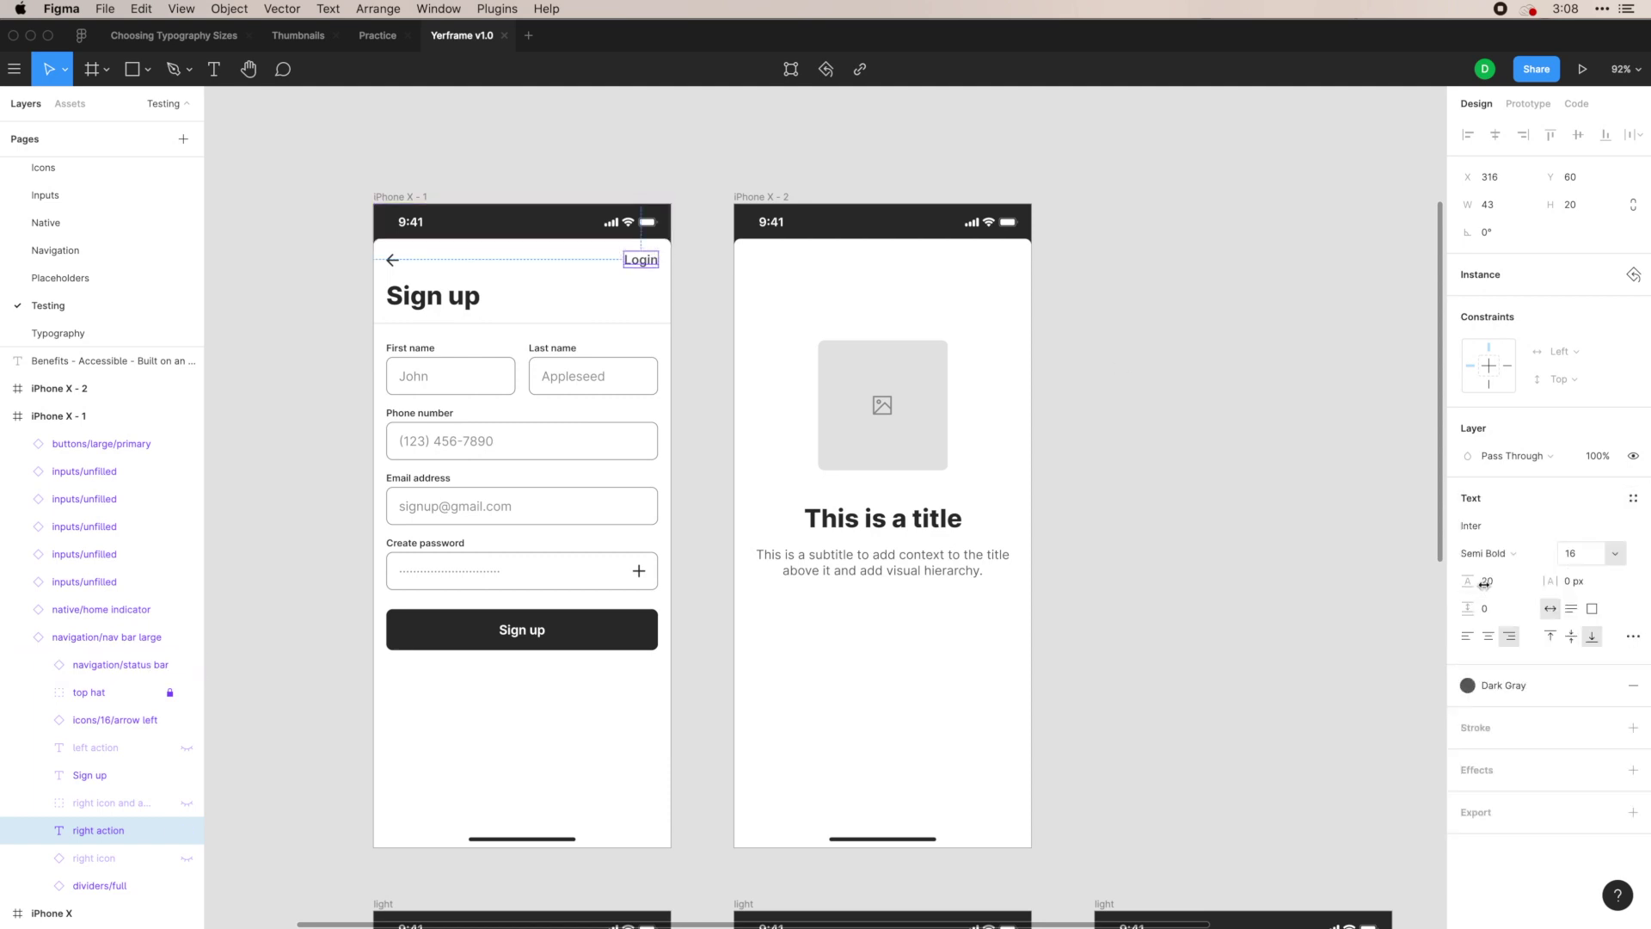
{"action": "key", "text": "super+z"}
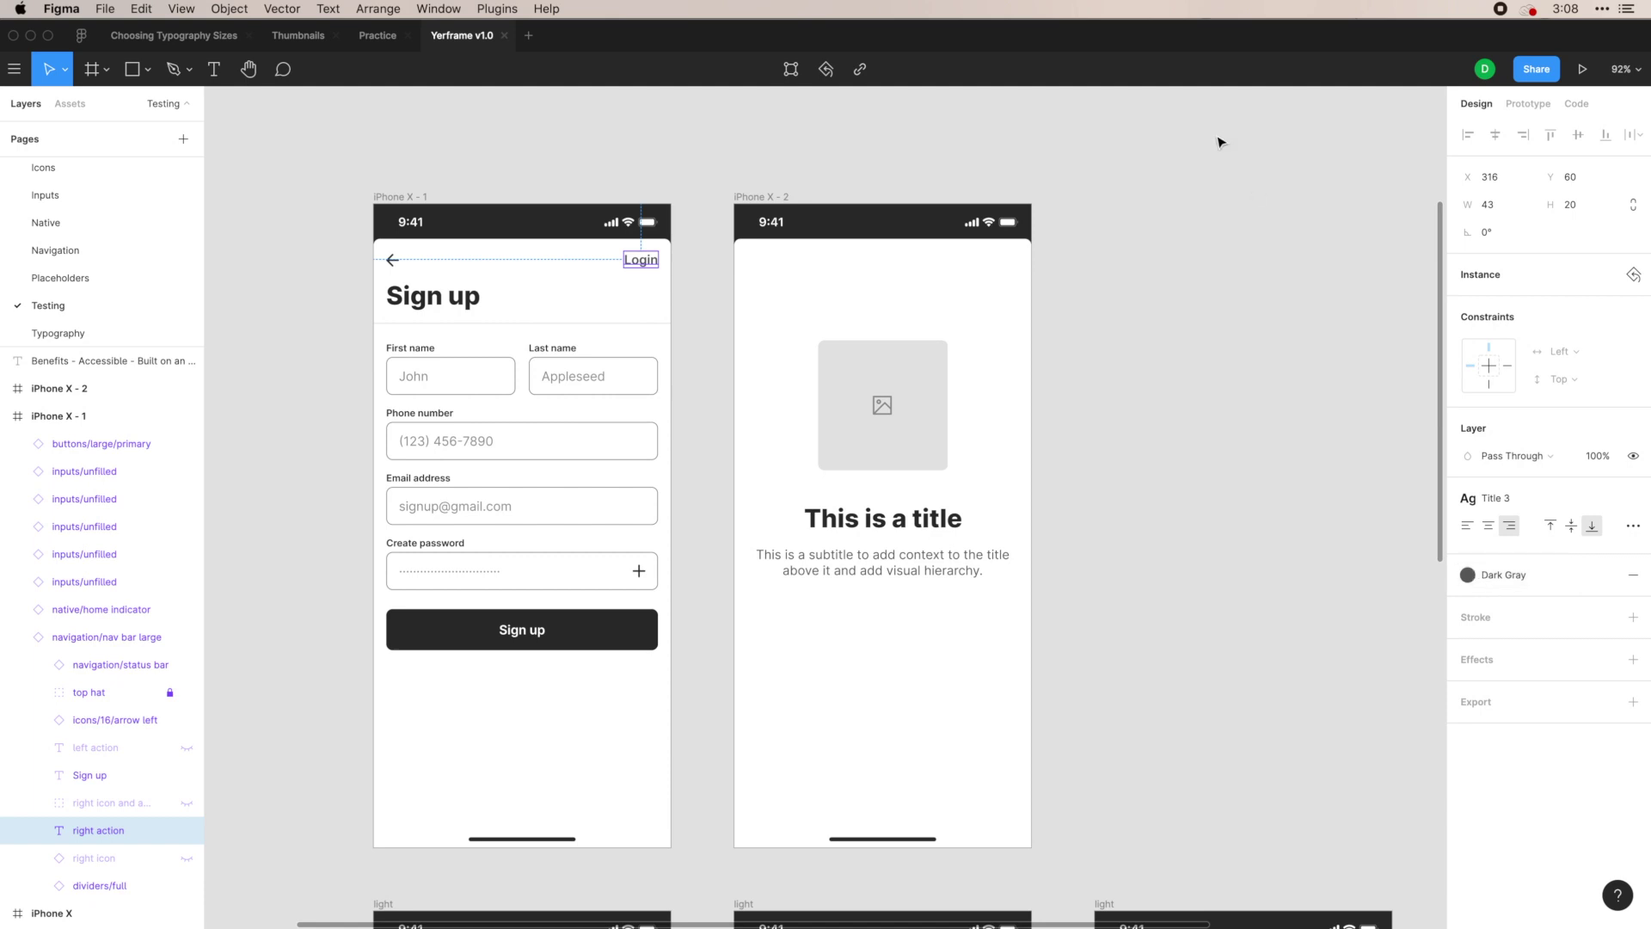
{"action": "left_click", "coordinate": [673, 172]}
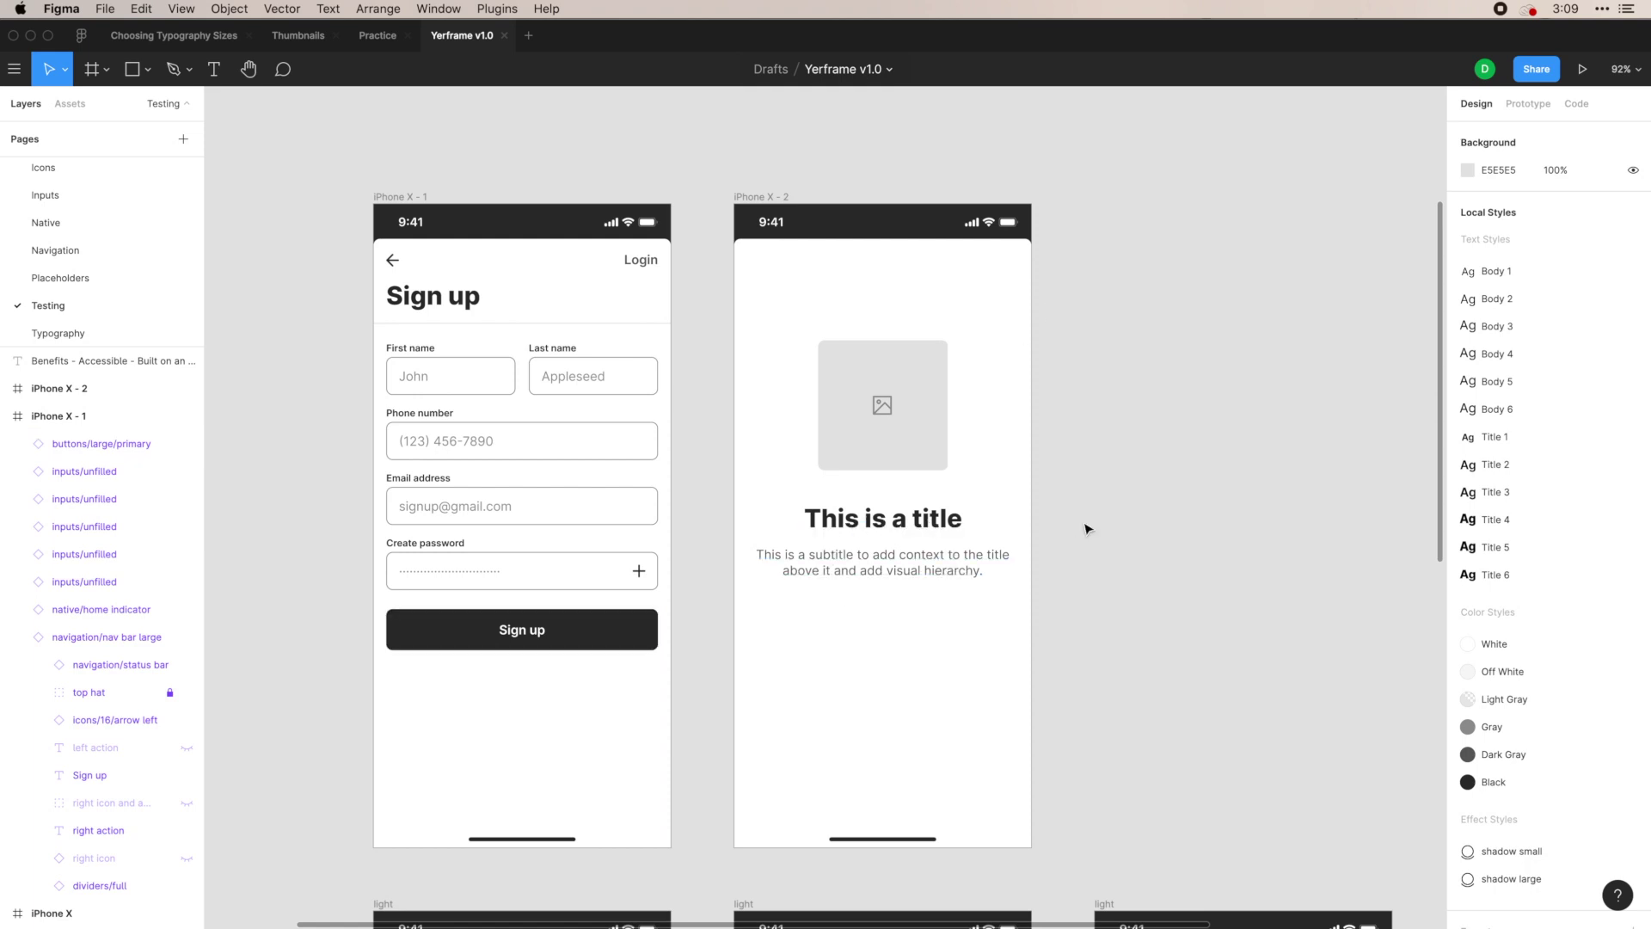
Pan across the Testing page's mobile screens, then go back to the Typography page
{"action": "scroll", "coordinate": [1086, 647], "scroll_direction": "down", "scroll_amount": 15}
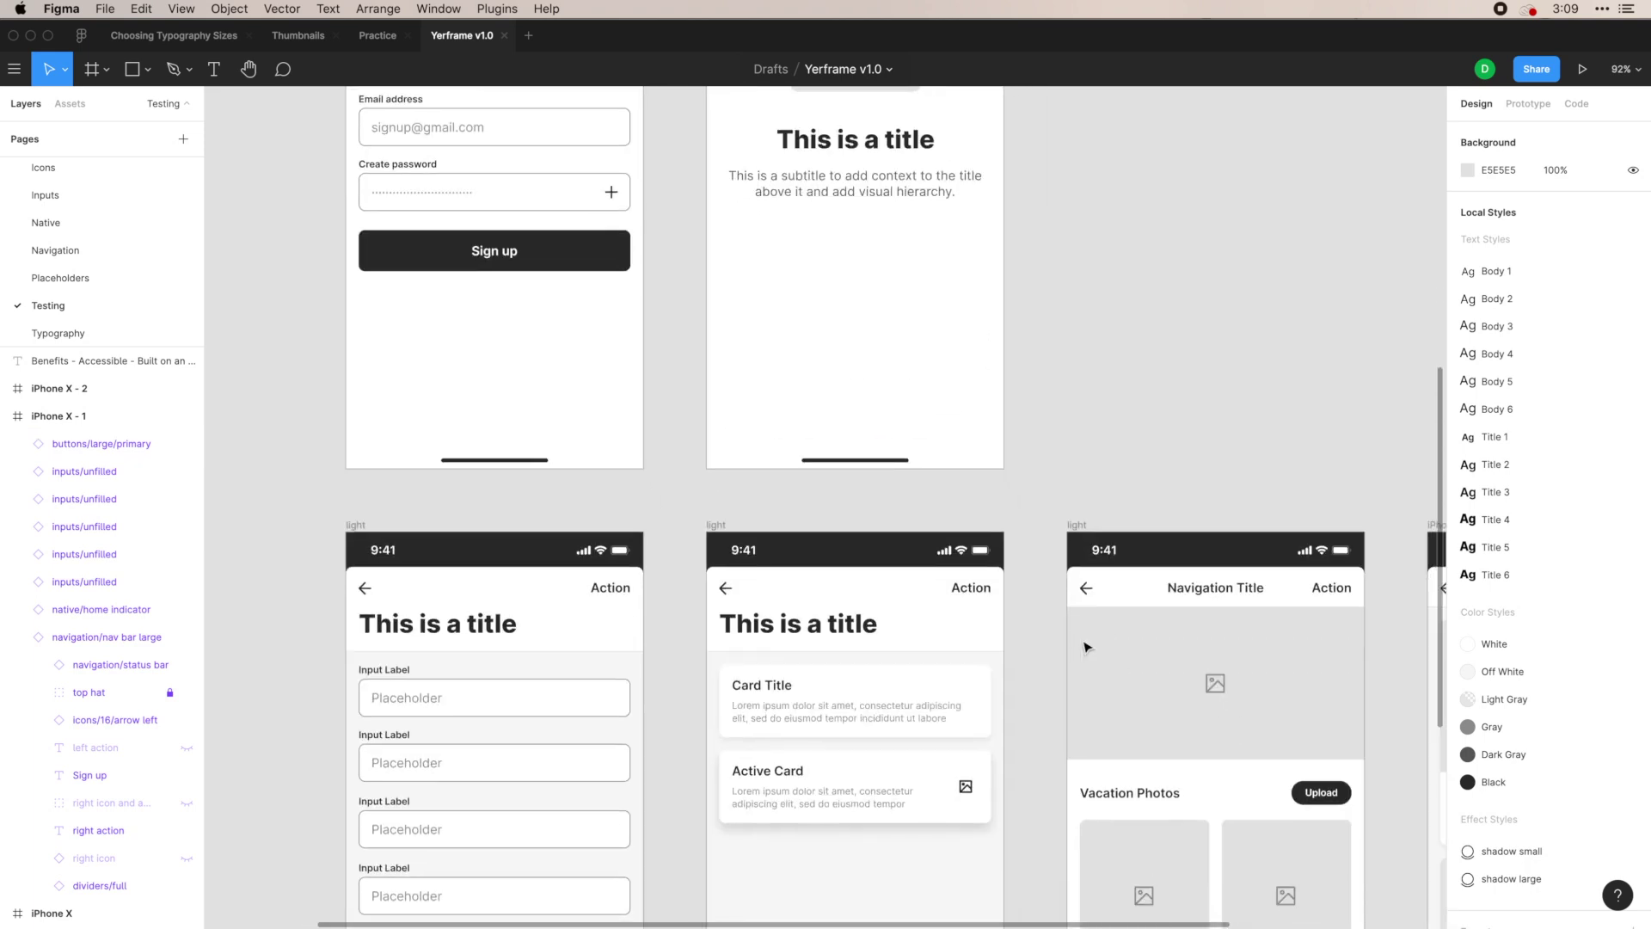
{"action": "scroll", "coordinate": [1093, 585], "scroll_direction": "right", "scroll_amount": 4}
{"action": "scroll", "coordinate": [955, 478], "scroll_direction": "left", "scroll_amount": 2}
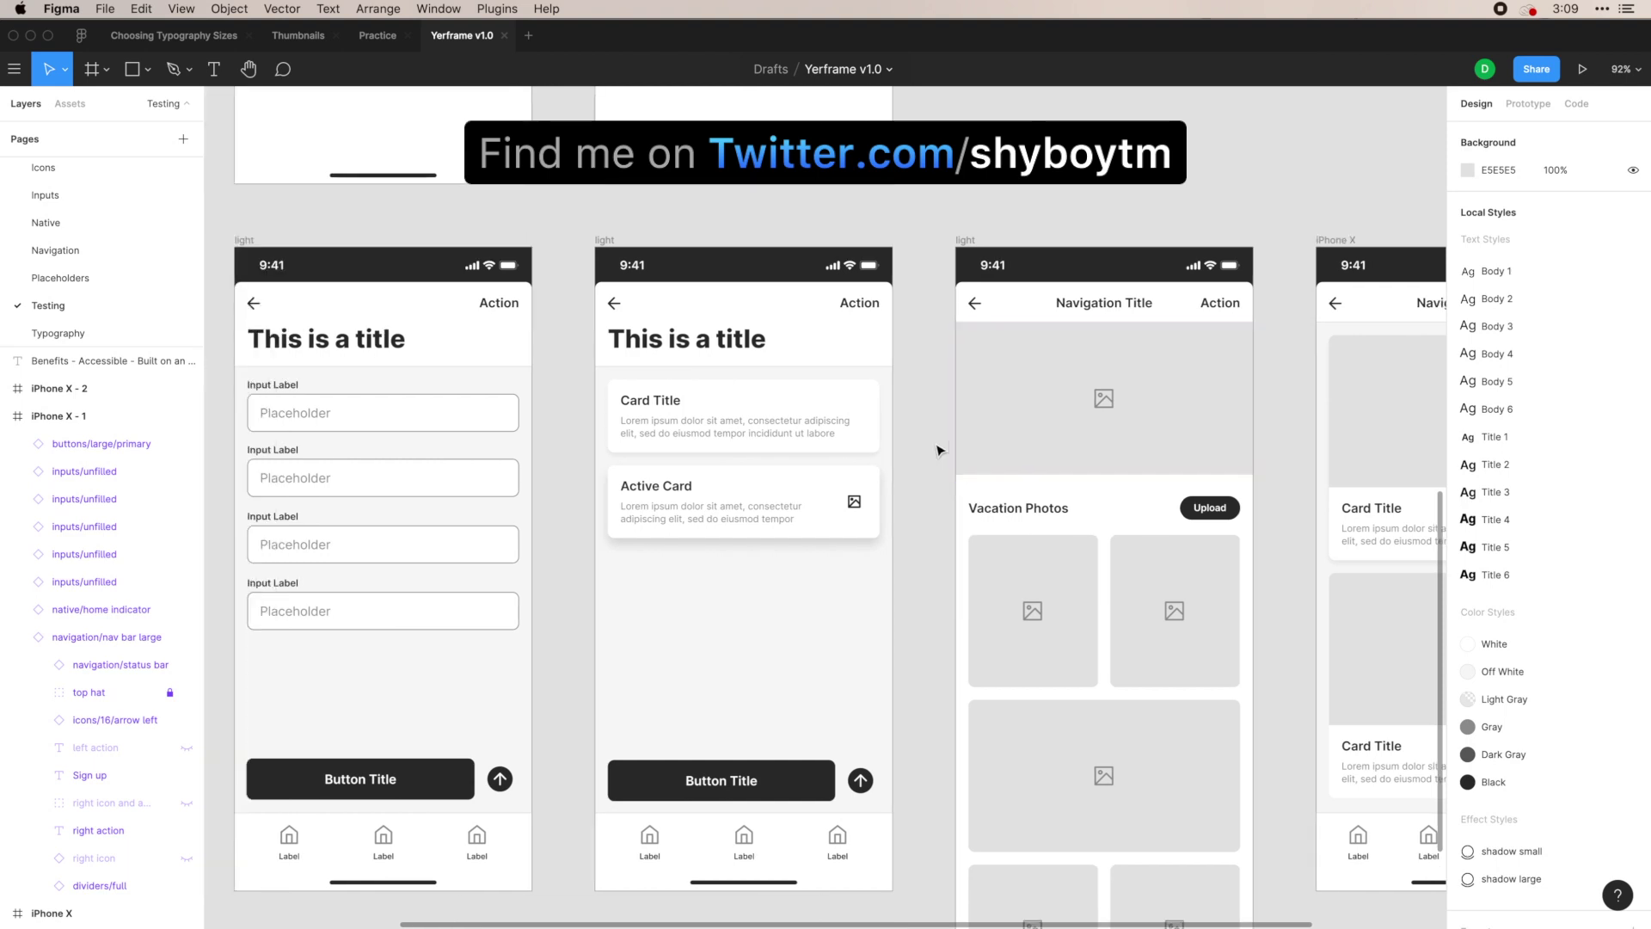
{"action": "scroll", "coordinate": [939, 450], "scroll_direction": "left", "scroll_amount": 2}
{"action": "scroll", "coordinate": [939, 449], "scroll_direction": "up", "scroll_amount": 1}
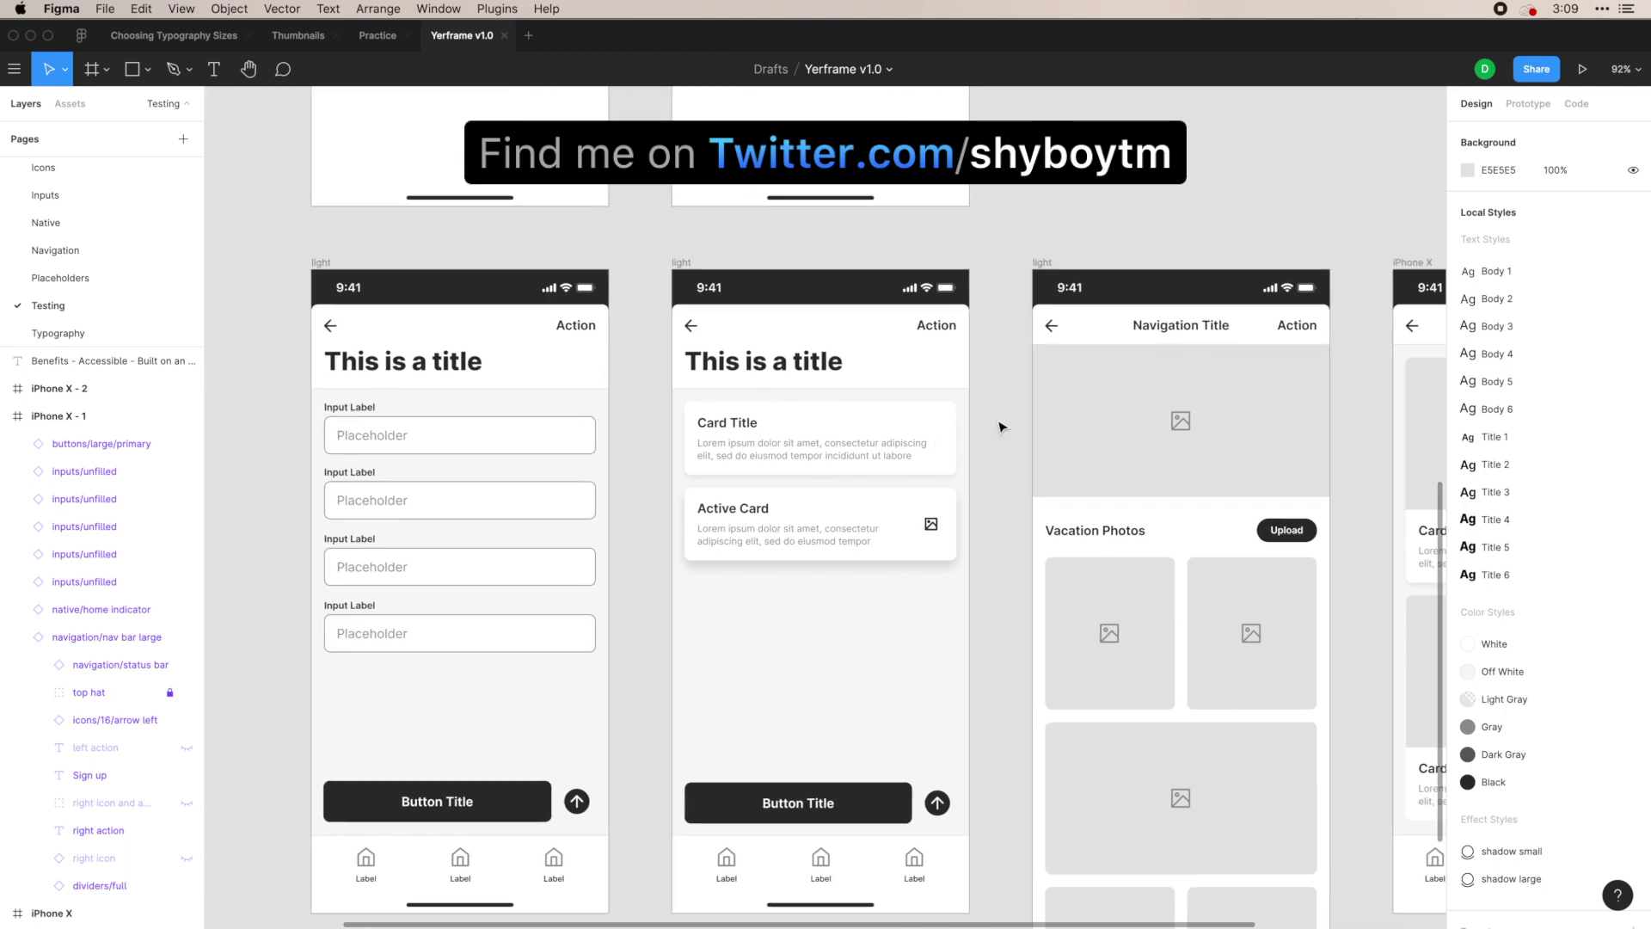
{"action": "scroll", "coordinate": [1003, 444], "scroll_direction": "down", "scroll_amount": 1}
{"action": "scroll", "coordinate": [1003, 444], "scroll_direction": "right", "scroll_amount": 1}
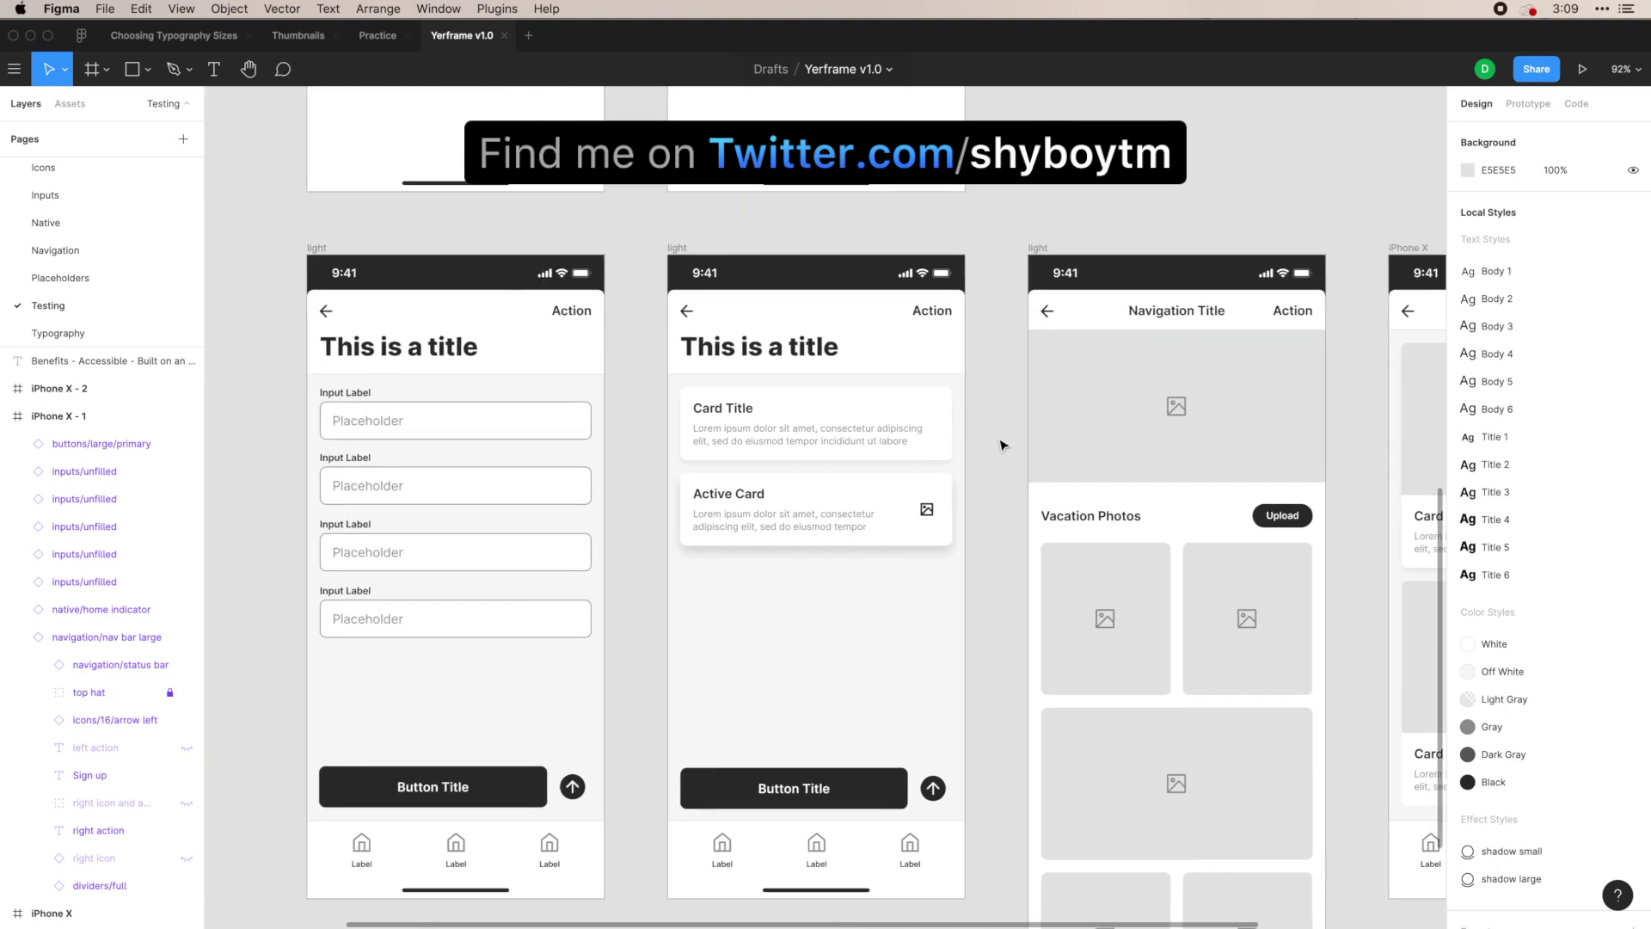
{"action": "scroll", "coordinate": [1018, 467], "scroll_direction": "right", "scroll_amount": 5}
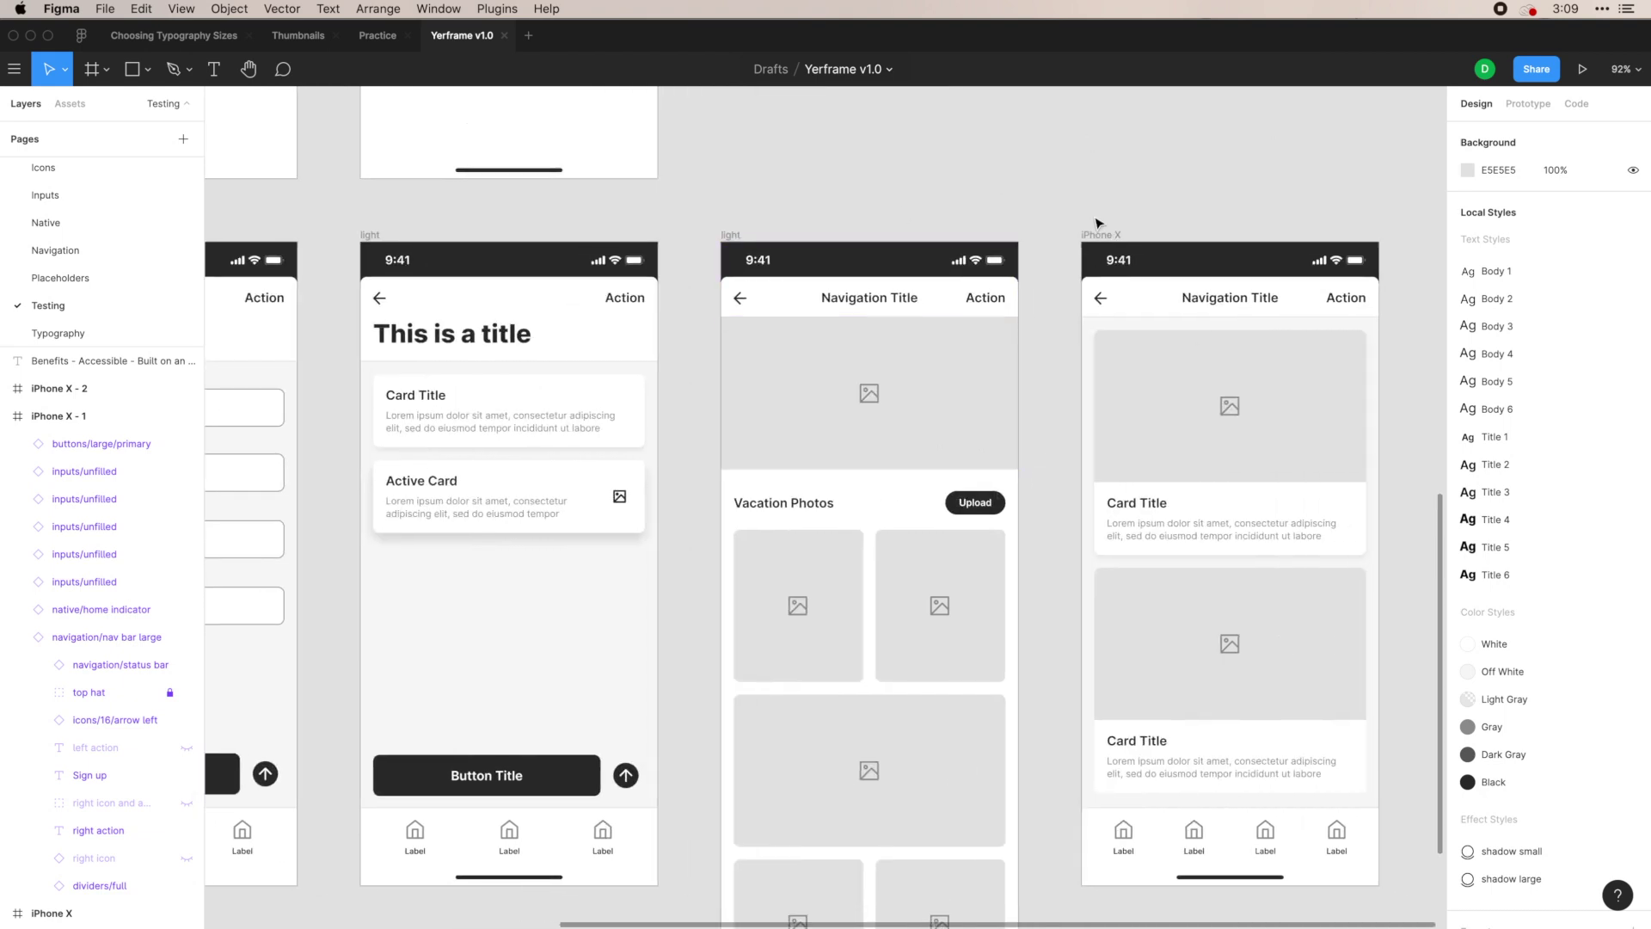
{"action": "scroll", "coordinate": [1090, 370], "scroll_direction": "left", "scroll_amount": 6}
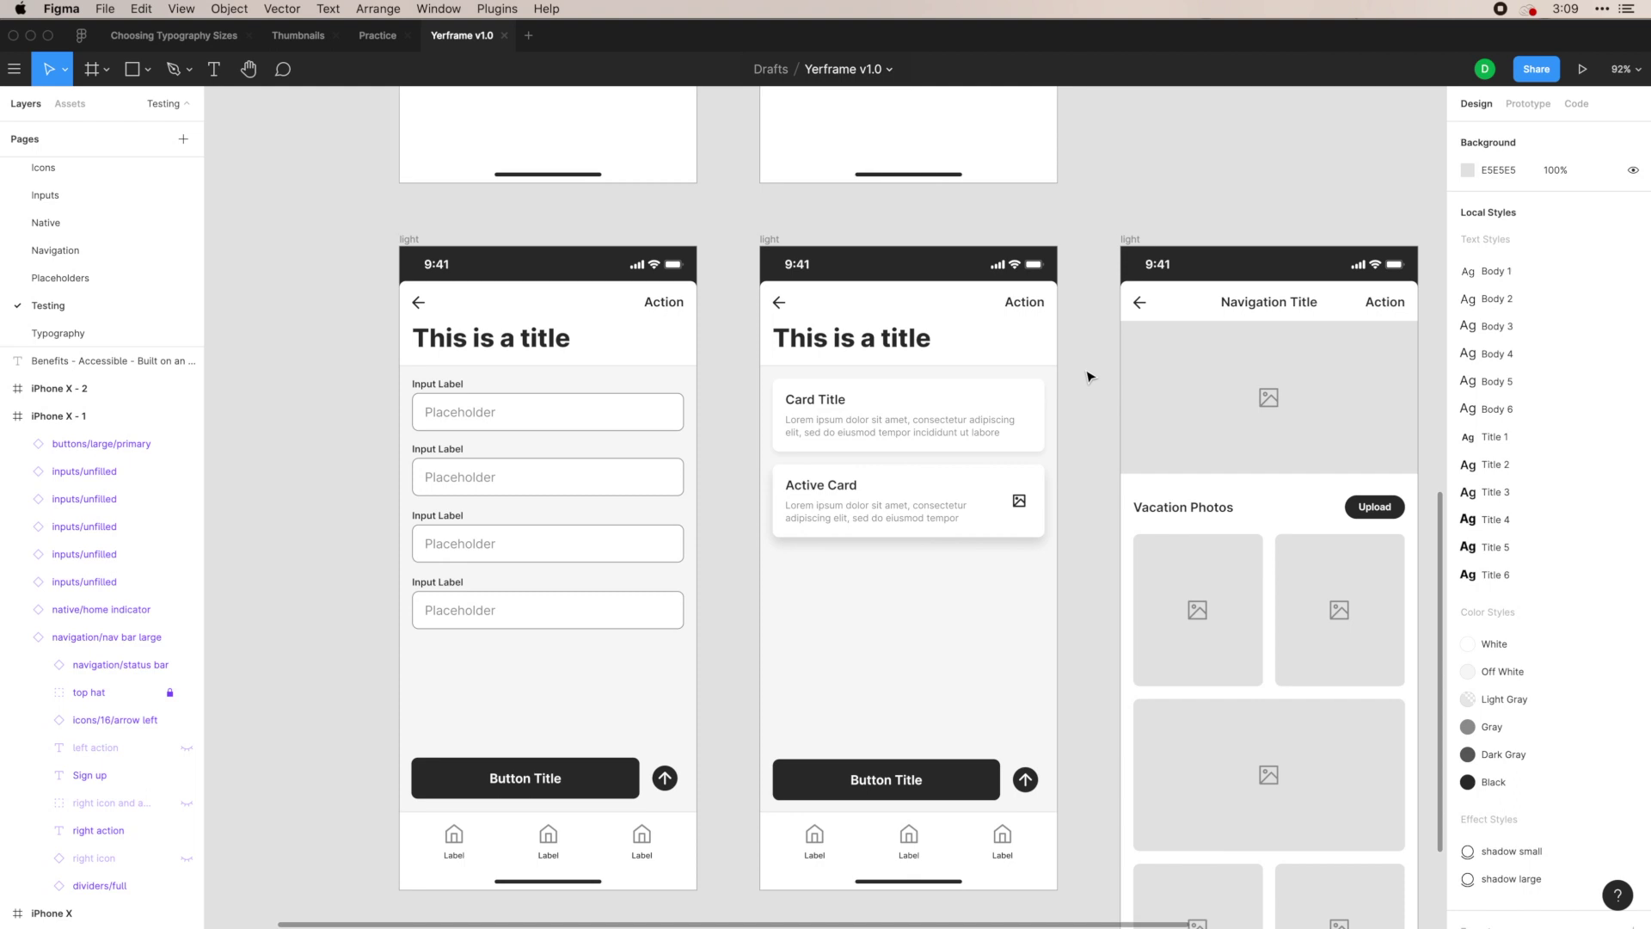
{"action": "scroll", "coordinate": [1089, 374], "scroll_direction": "right", "scroll_amount": 1}
{"action": "scroll", "coordinate": [1088, 376], "scroll_direction": "right", "scroll_amount": 1}
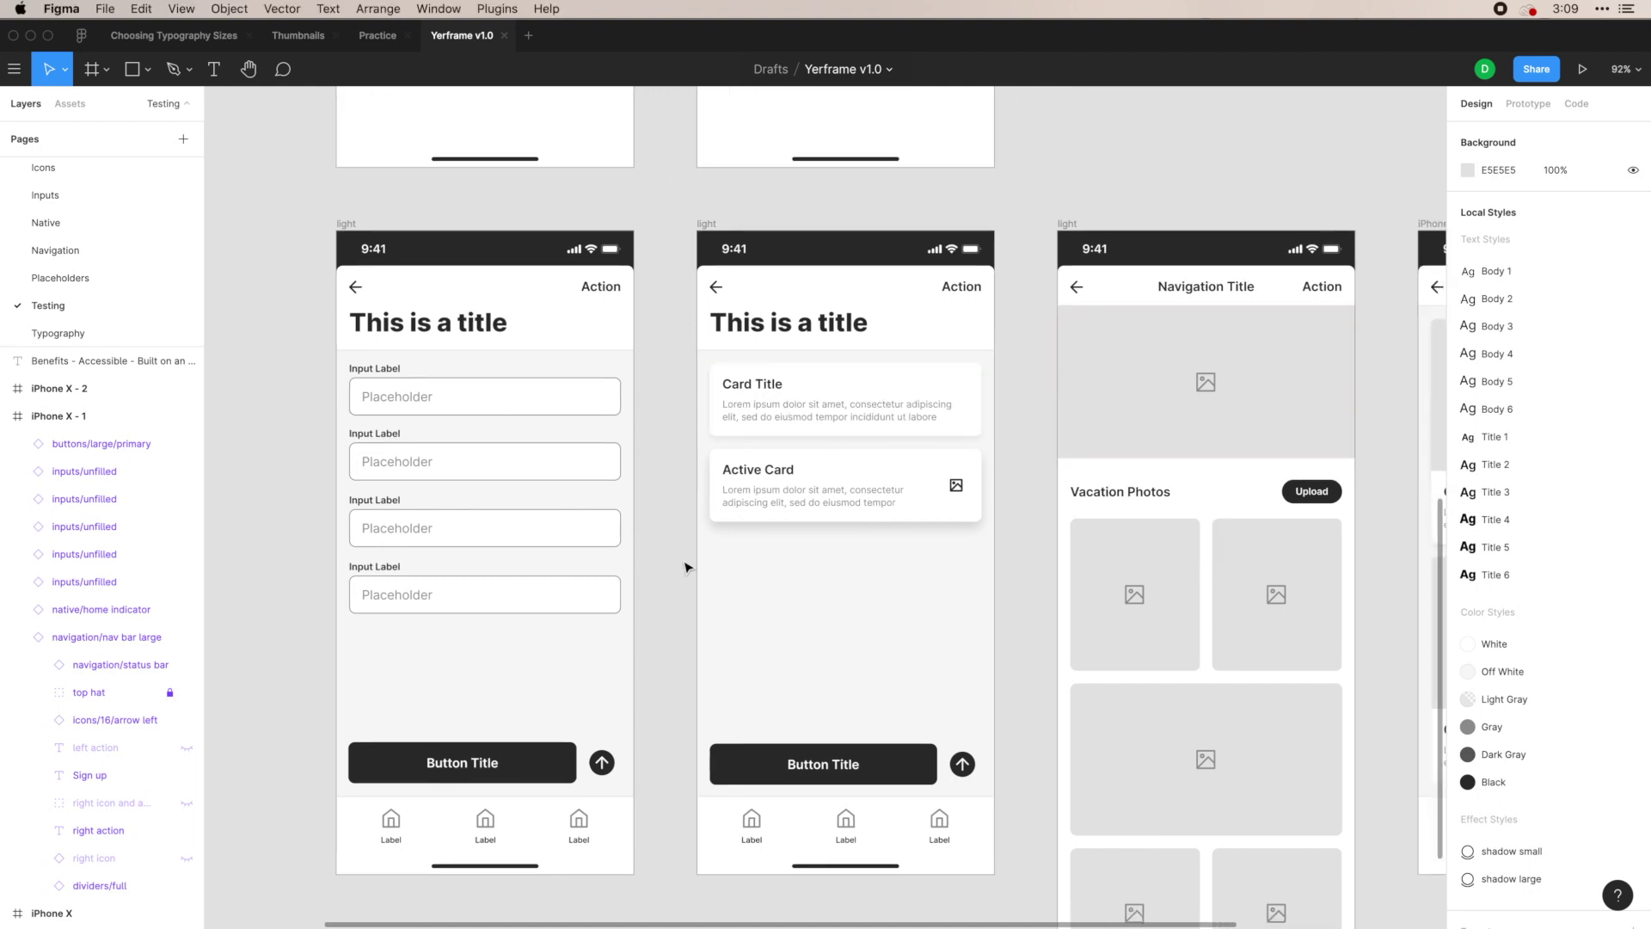
{"action": "key", "text": "Page_Down"}
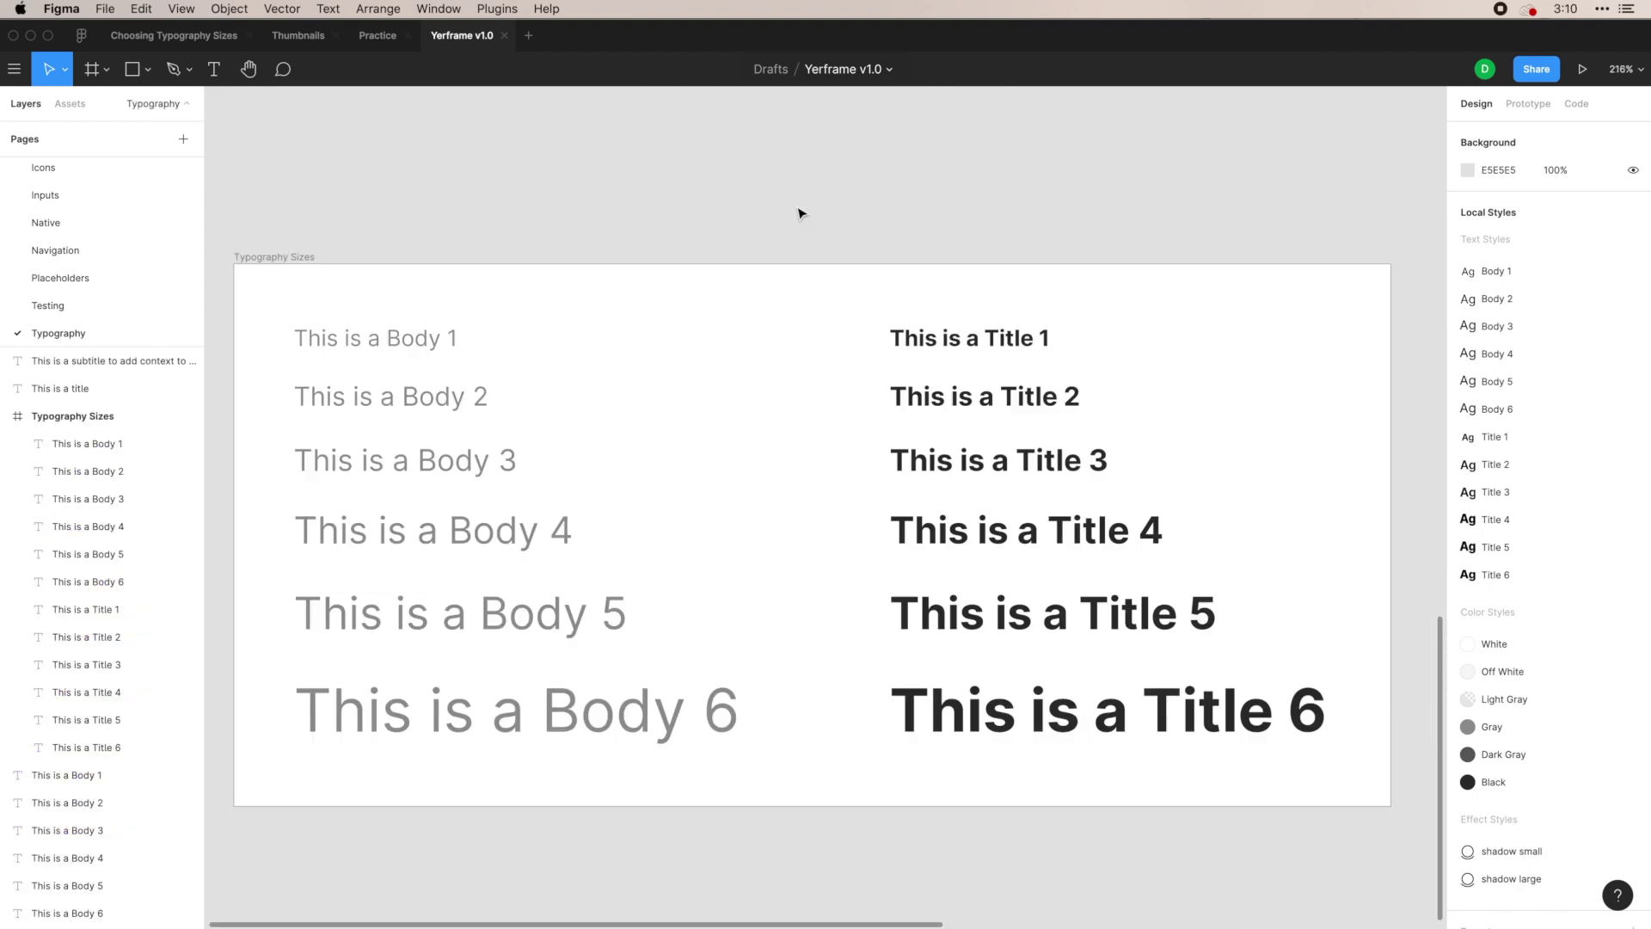